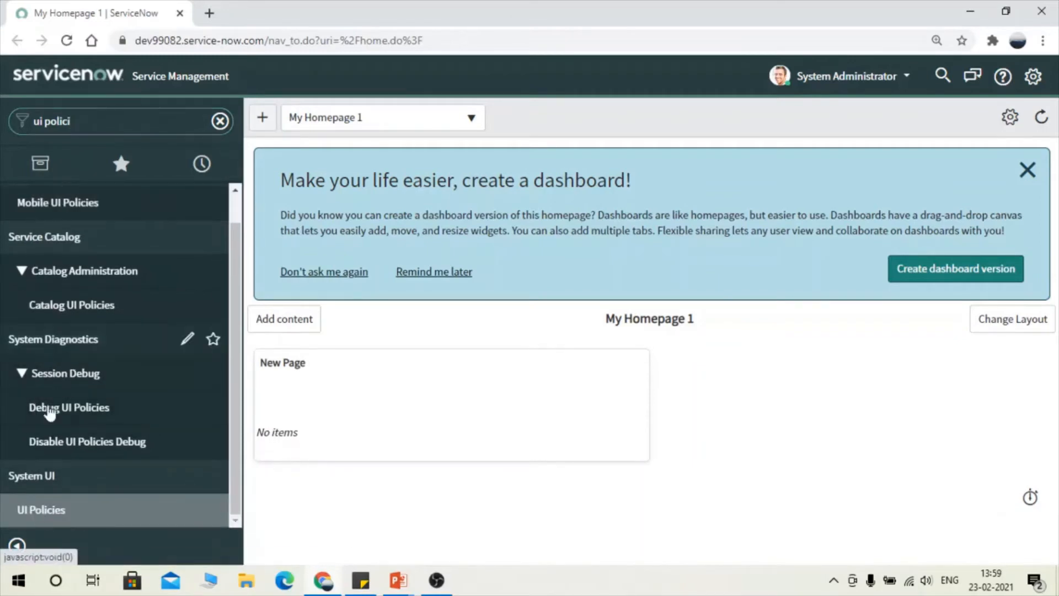
Open the System UI list of UI policies and start a new UI policy record
left_click(34, 507)
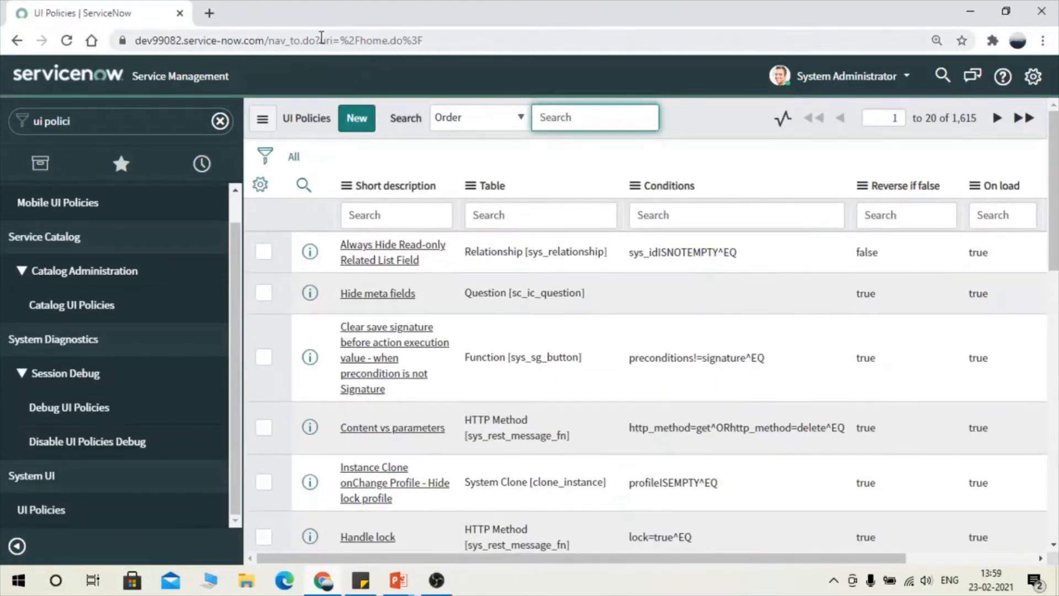
double_click(418, 42)
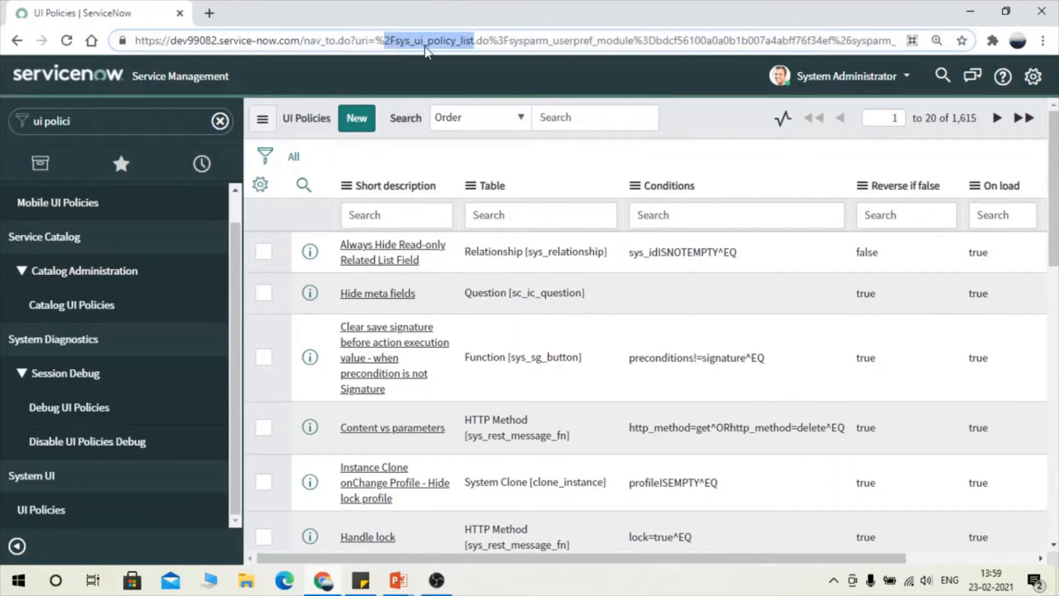
left_click(534, 163)
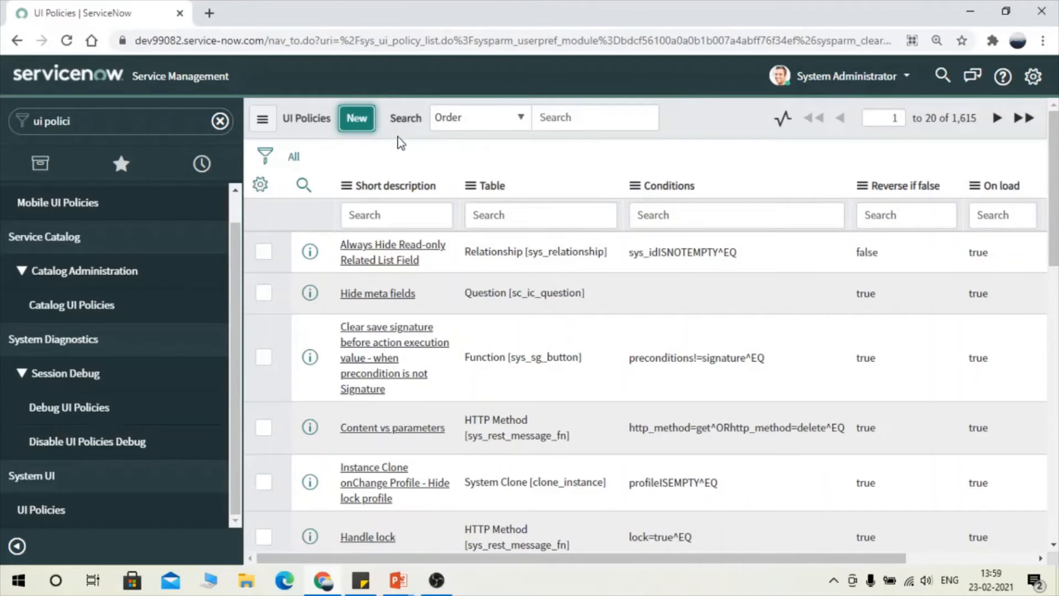
scroll(362, 127, "down", 6)
scroll(362, 125, "up", 6)
left_click(361, 125)
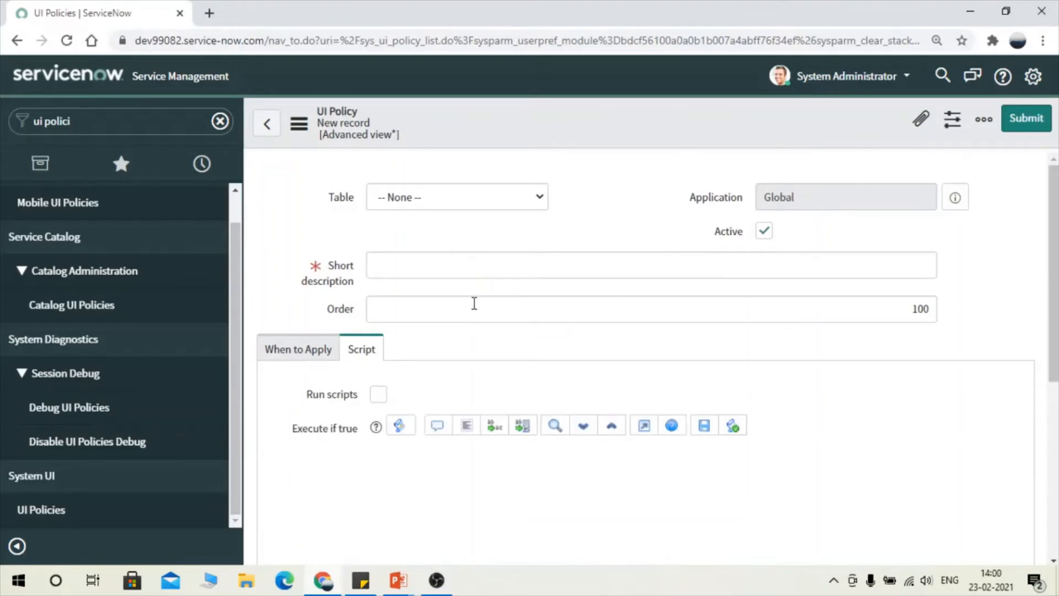
Set the new UI policy's table to Incident [incident]
scroll(383, 356, "down", 4)
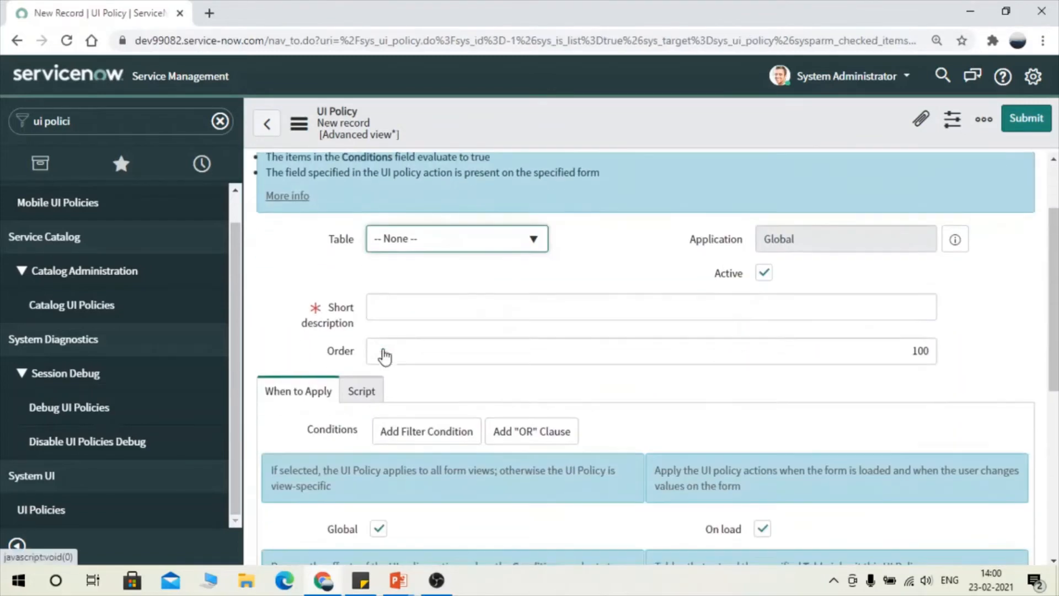
scroll(513, 311, "up", 4)
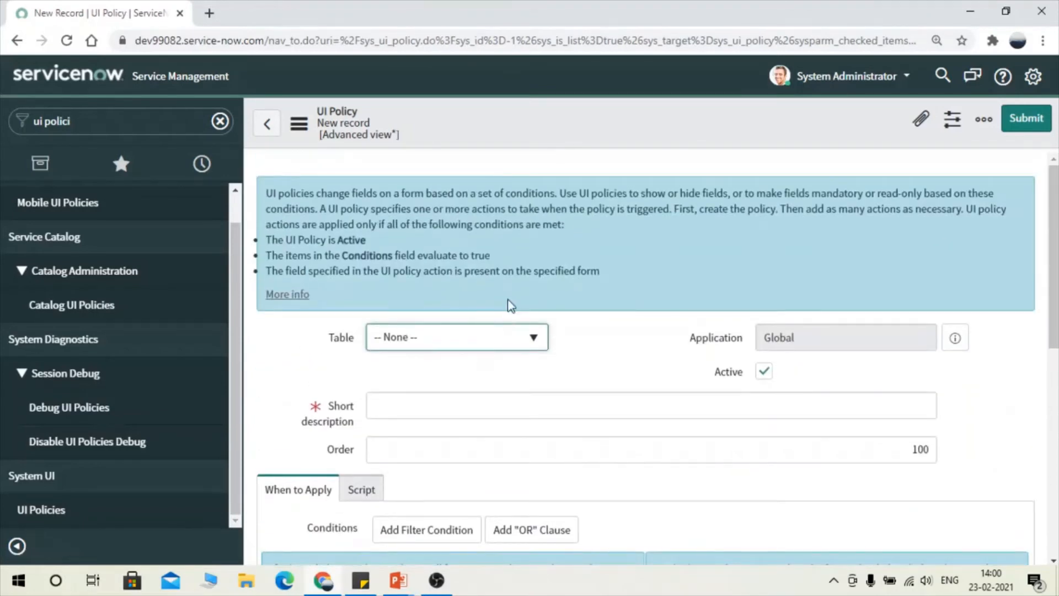
scroll(594, 296, "down", 1)
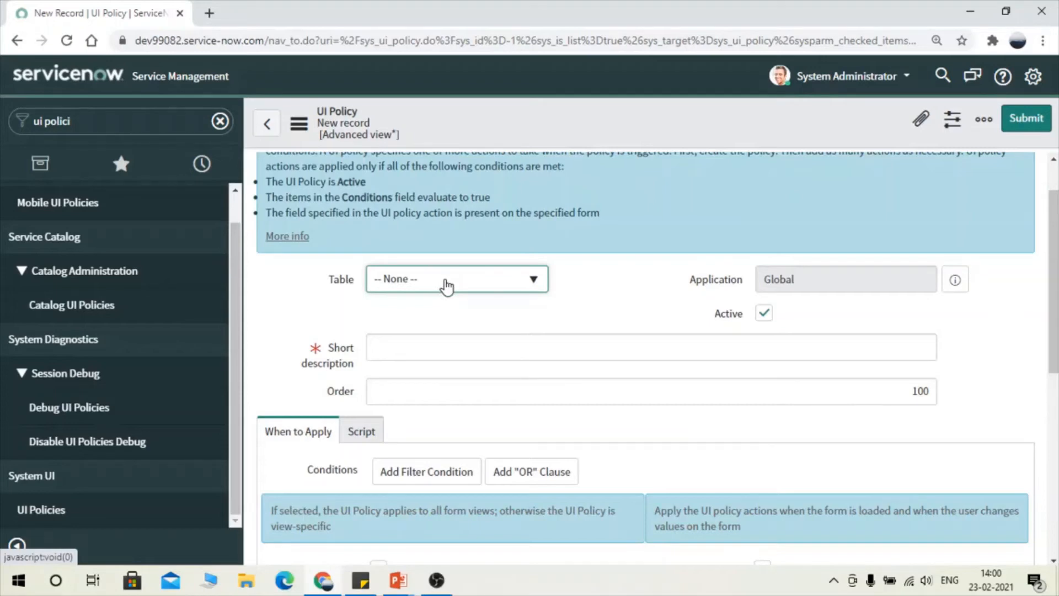
left_click(479, 287)
type("incid")
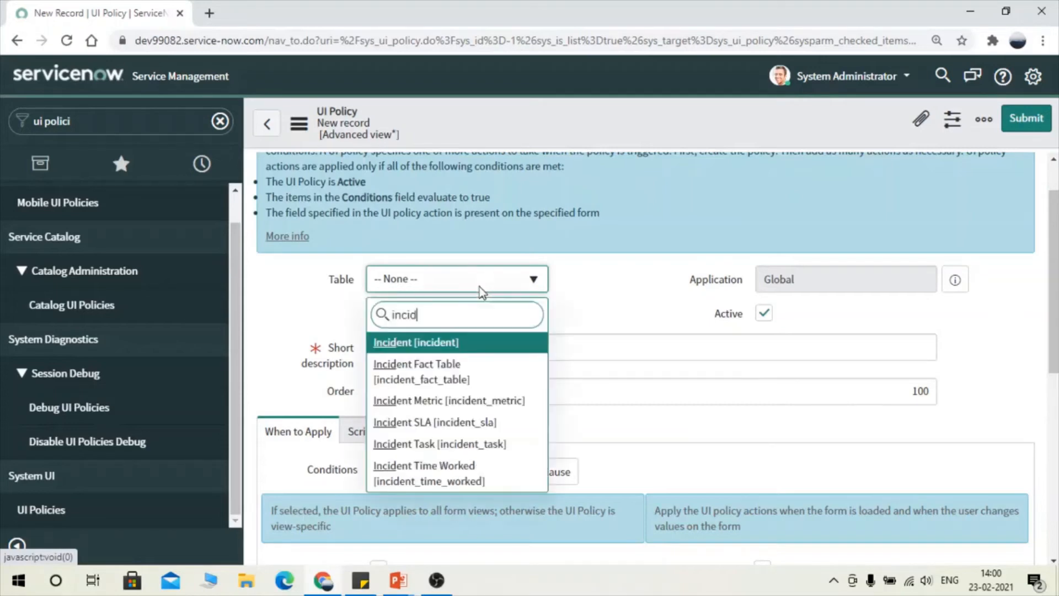
type("ent")
left_click(456, 339)
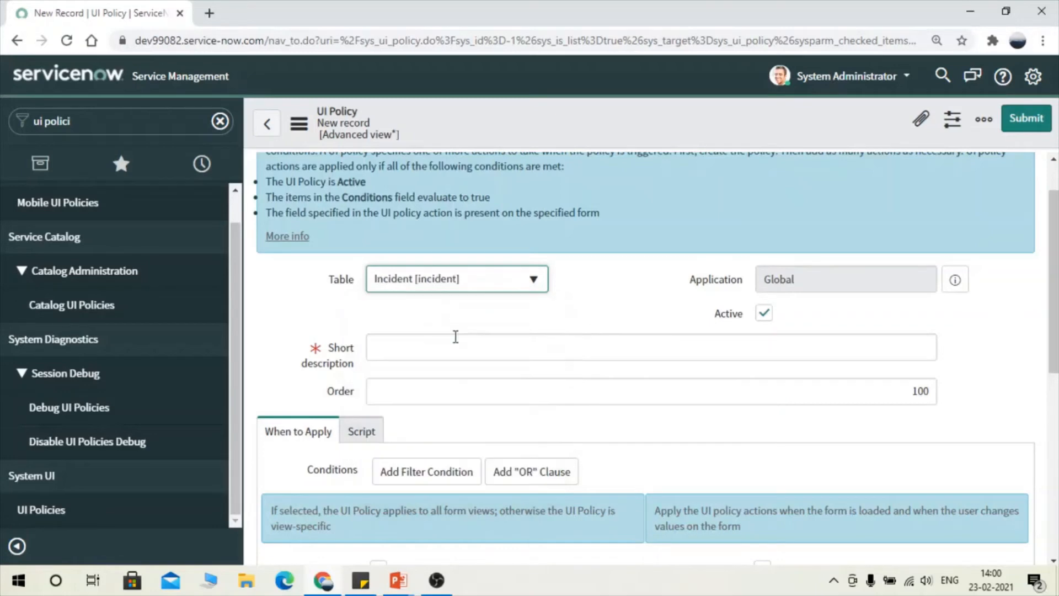
Enter "Make Reason field visible on hold state" as the UI policy's short description
scroll(582, 317, "down", 1)
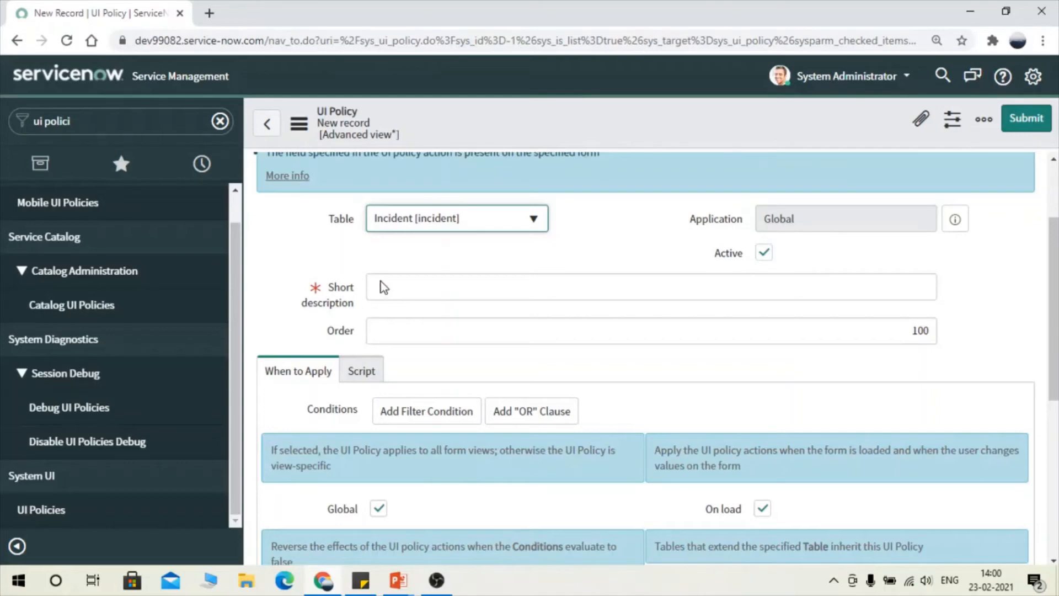
left_click(452, 289)
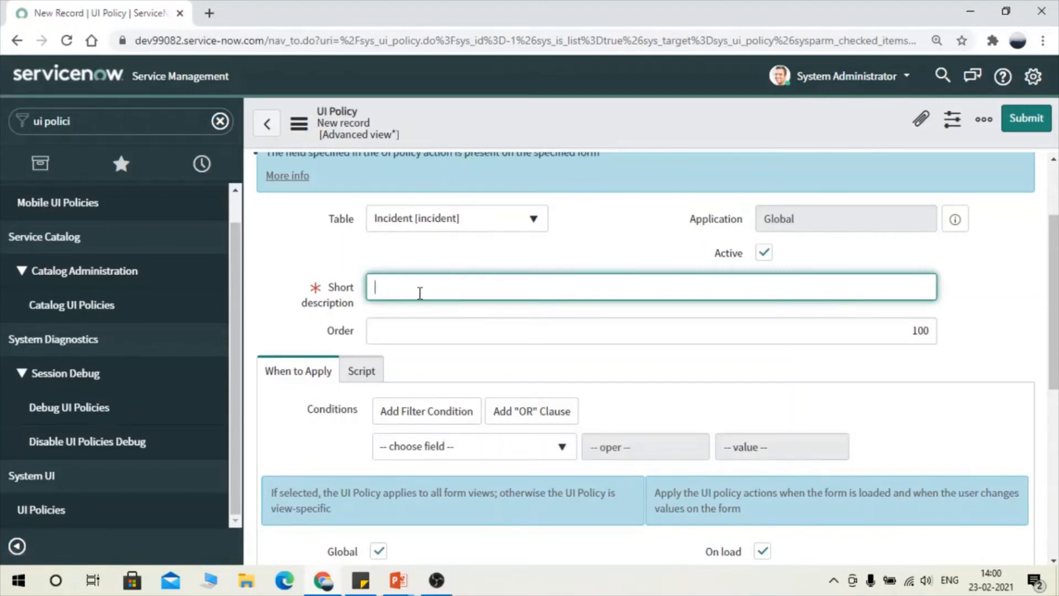
type("Make Reason field visible on")
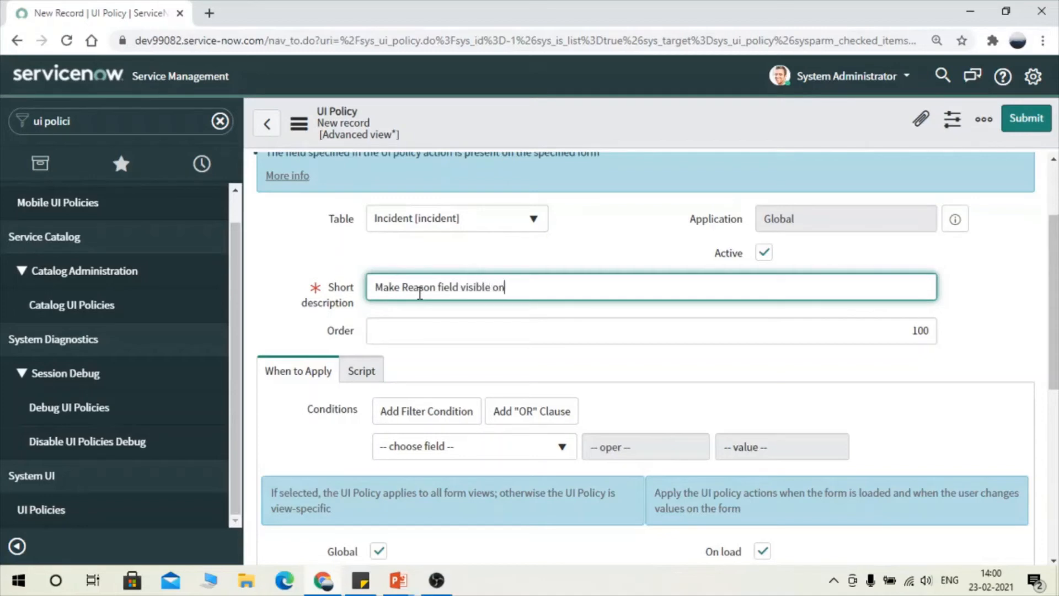
type(" hold state")
Examine the Order field of the new UI policy
left_click(466, 335)
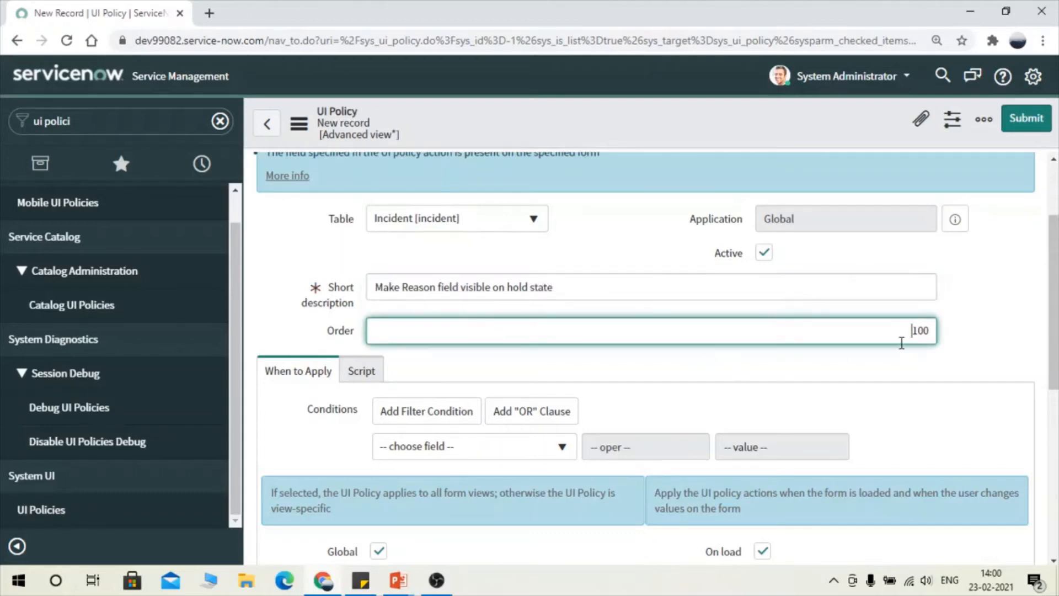
left_click_drag(900, 334, 931, 331)
left_click(903, 338)
scroll(704, 369, "down", 1)
scroll(704, 363, "down", 1)
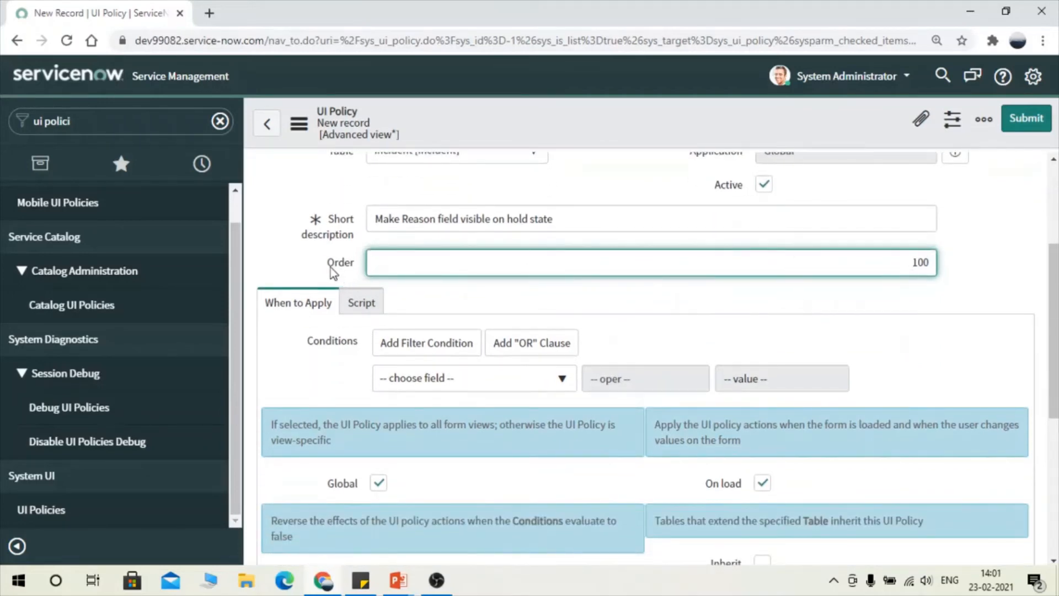
left_click_drag(326, 267, 370, 276)
left_click(520, 320)
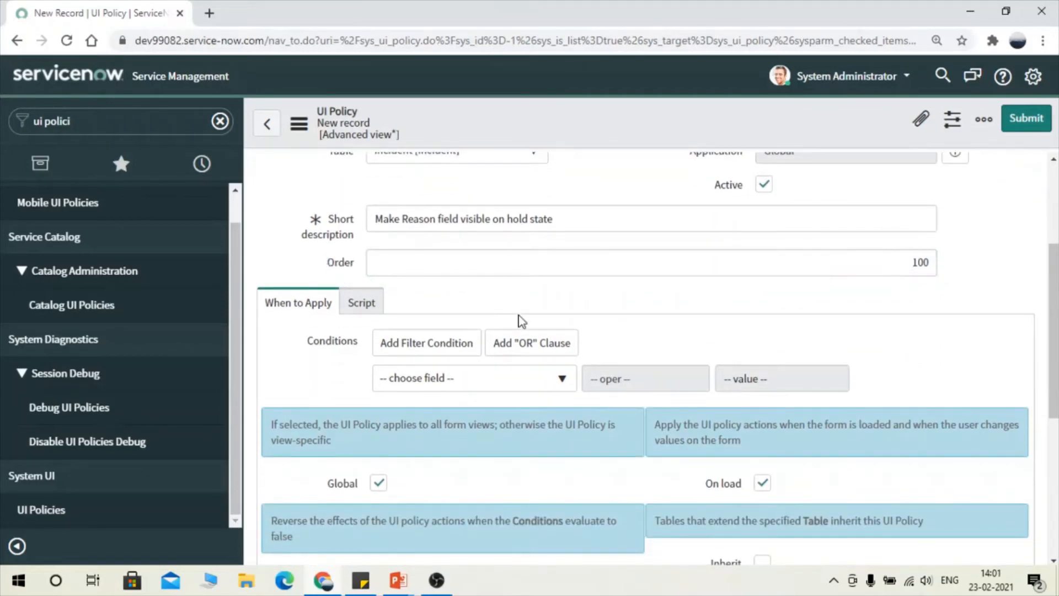
Add the condition "State is On Hold" to the UI policy
scroll(519, 318, "down", 1)
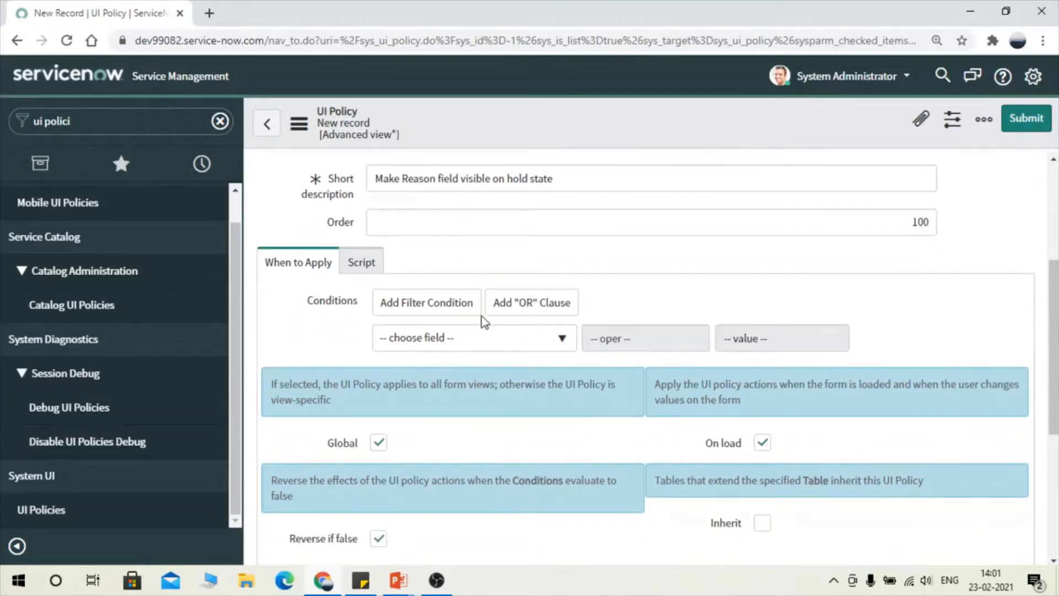
left_click(476, 337)
type("state")
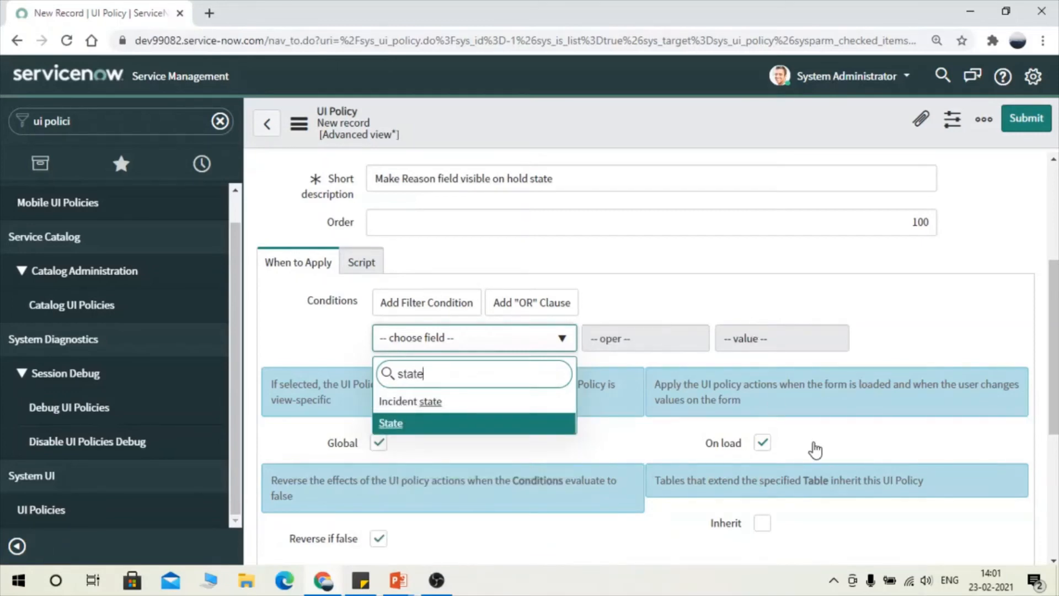
key("Return")
left_click(770, 340)
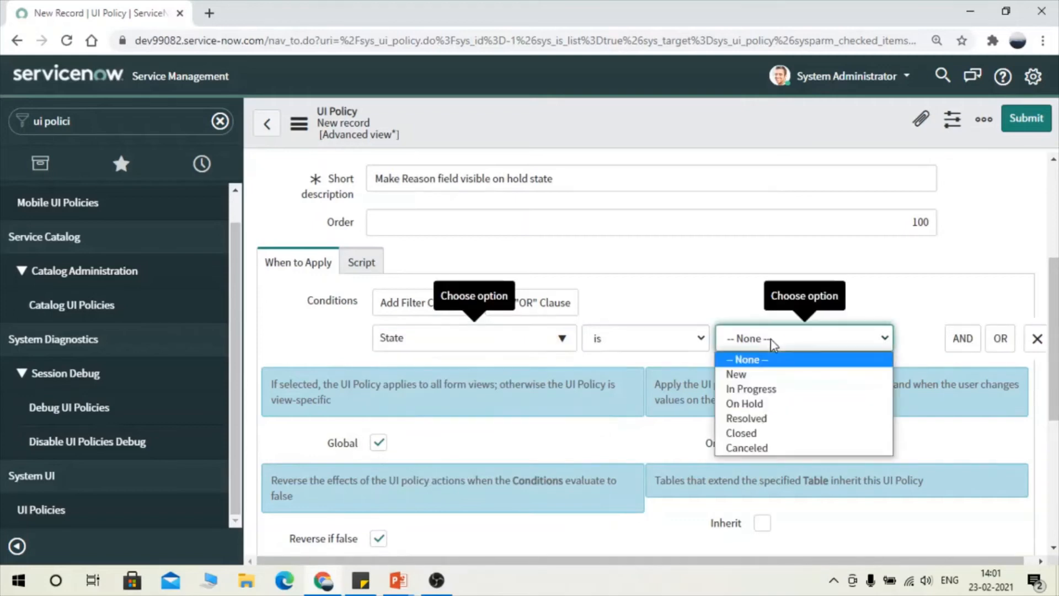
left_click(762, 406)
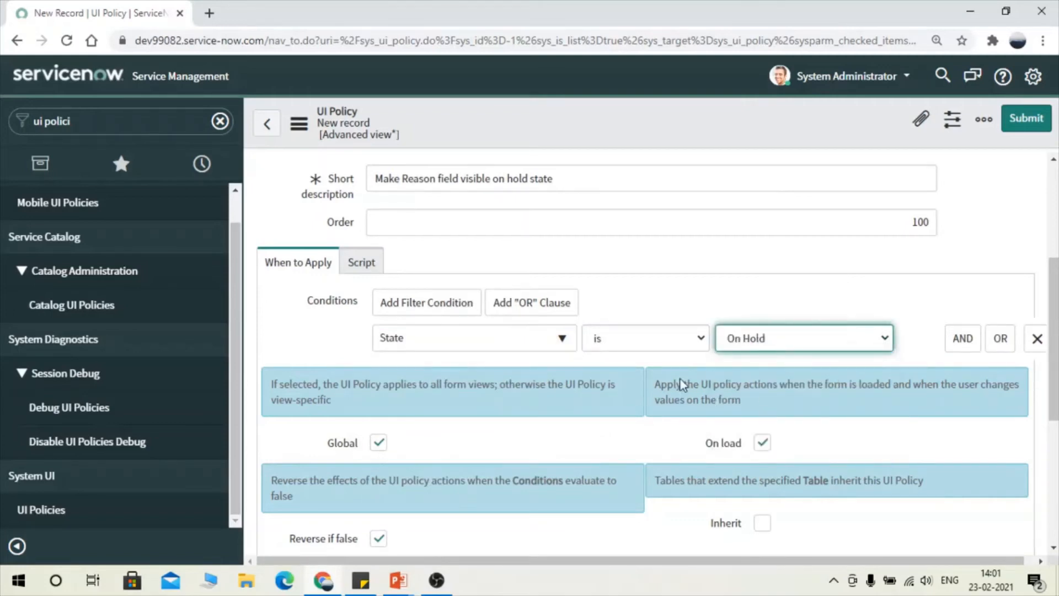
Save the new UI policy while staying on its record
scroll(655, 391, "down", 3)
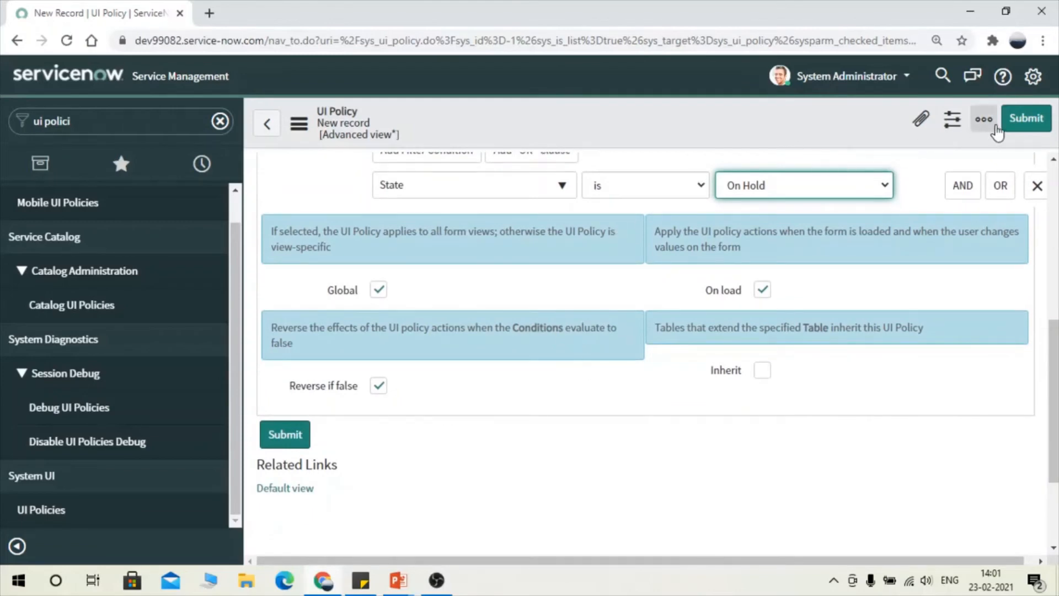
right_click(782, 117)
left_click(820, 134)
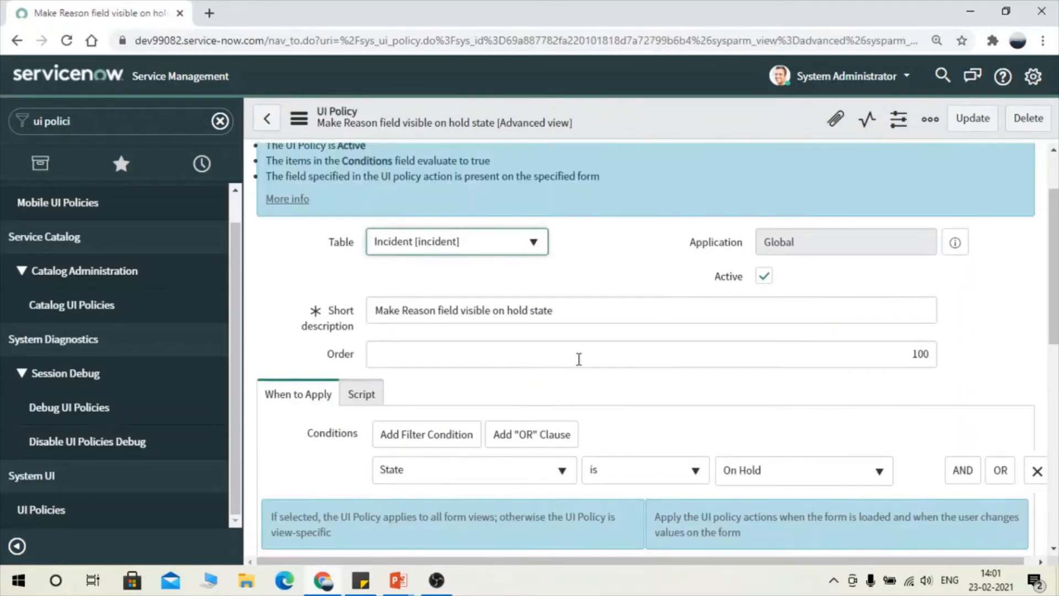
Enable Run scripts in the UI policy's script settings and set Run scripts in UI type to All
scroll(364, 393, "down", 4)
left_click(359, 193)
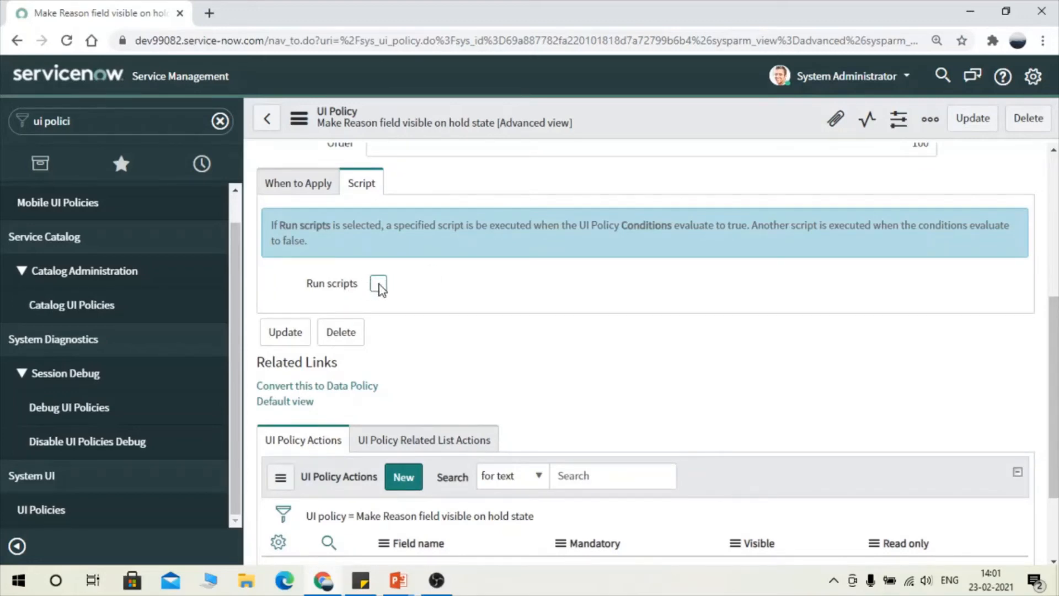
scroll(438, 279, "down", 1)
scroll(438, 274, "up", 5)
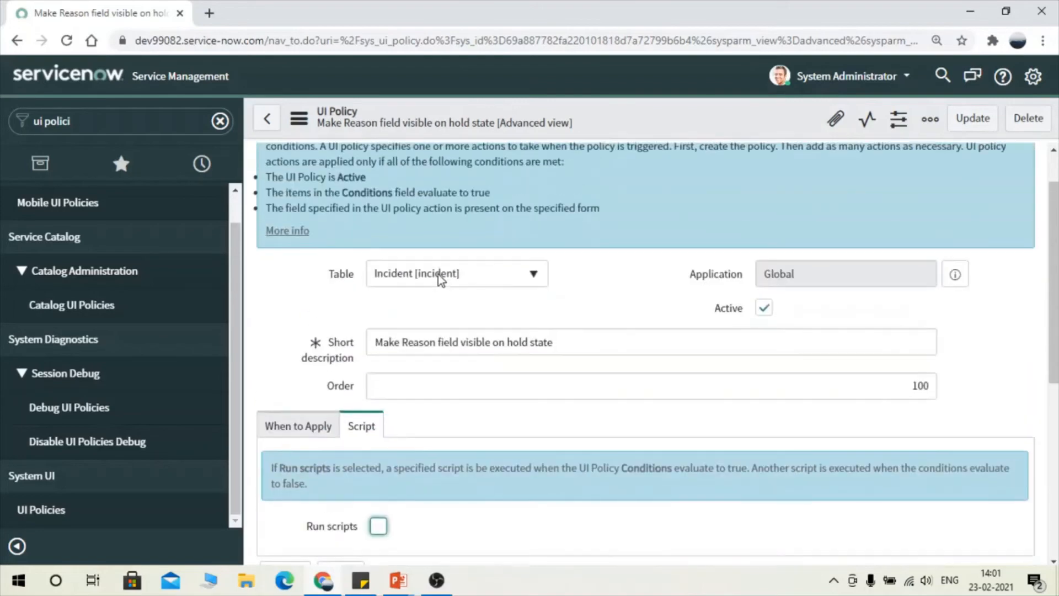
scroll(438, 276, "up", 1)
scroll(440, 278, "down", 7)
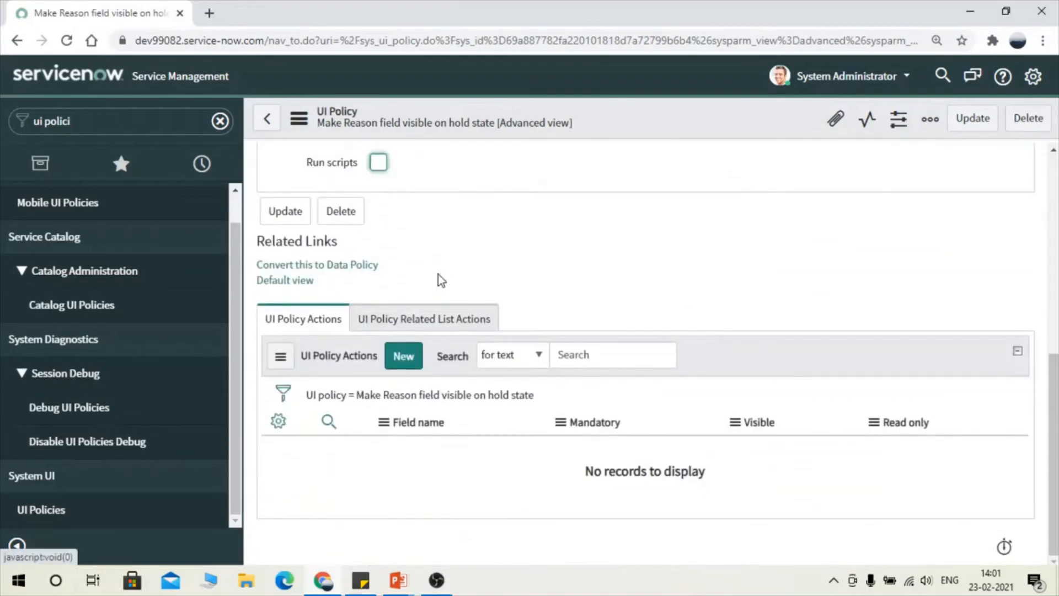
scroll(440, 276, "up", 3)
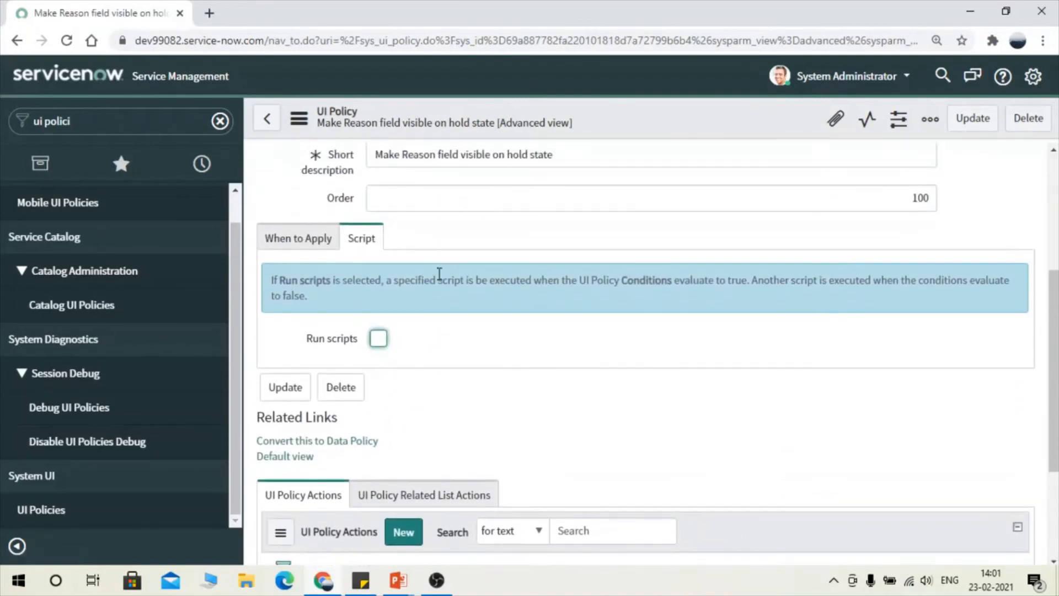
left_click(378, 338)
scroll(529, 359, "down", 2)
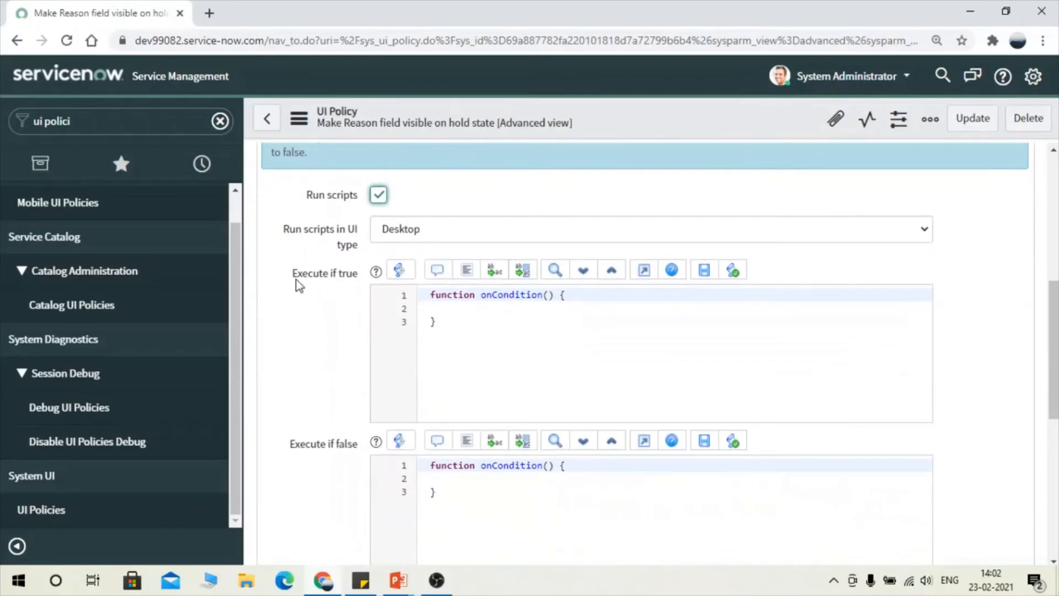
left_click(402, 232)
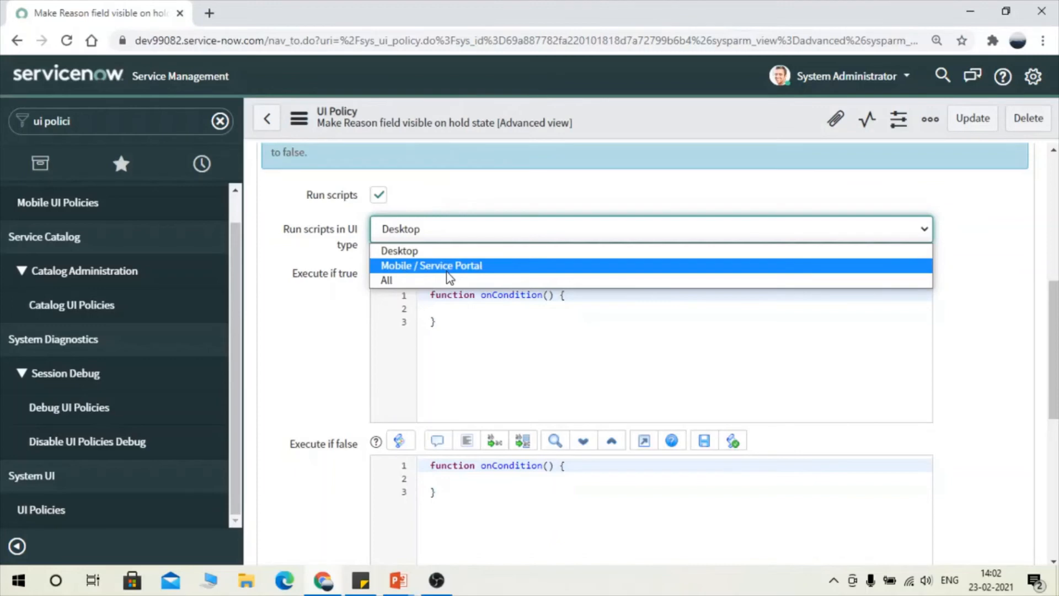
left_click(399, 279)
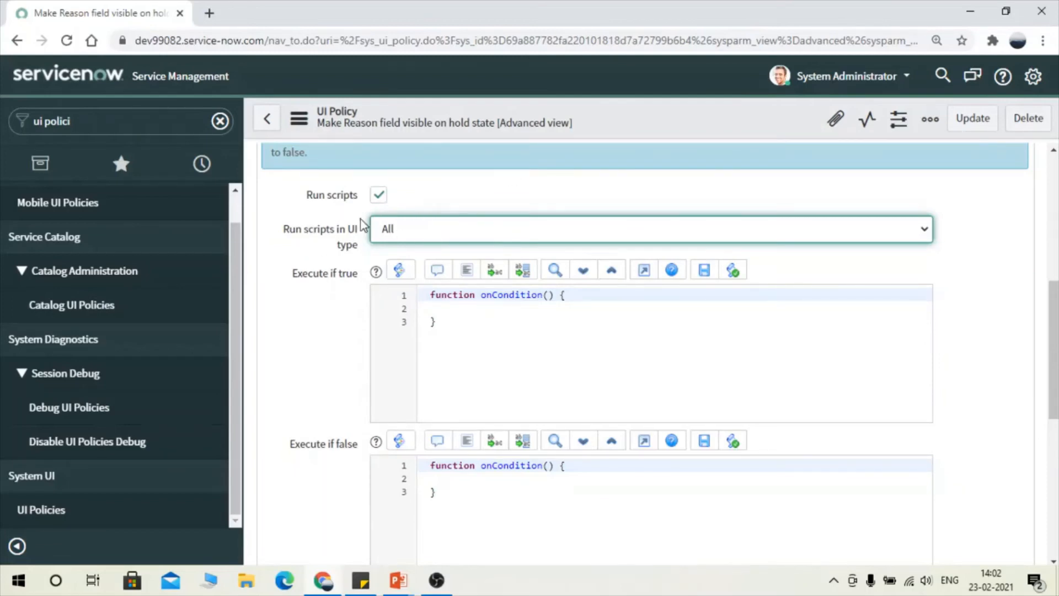
Examine the UI policy's script settings, including the Execute if true and Execute if false functions
scroll(430, 232, "down", 1)
left_click_drag(353, 217, 280, 220)
left_click(472, 266)
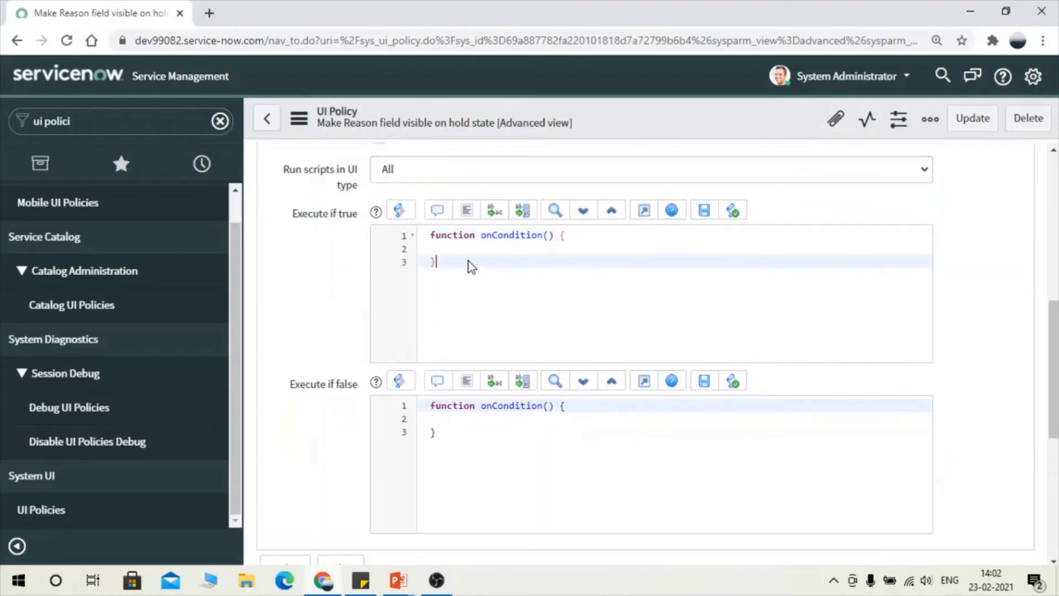
left_click(453, 251)
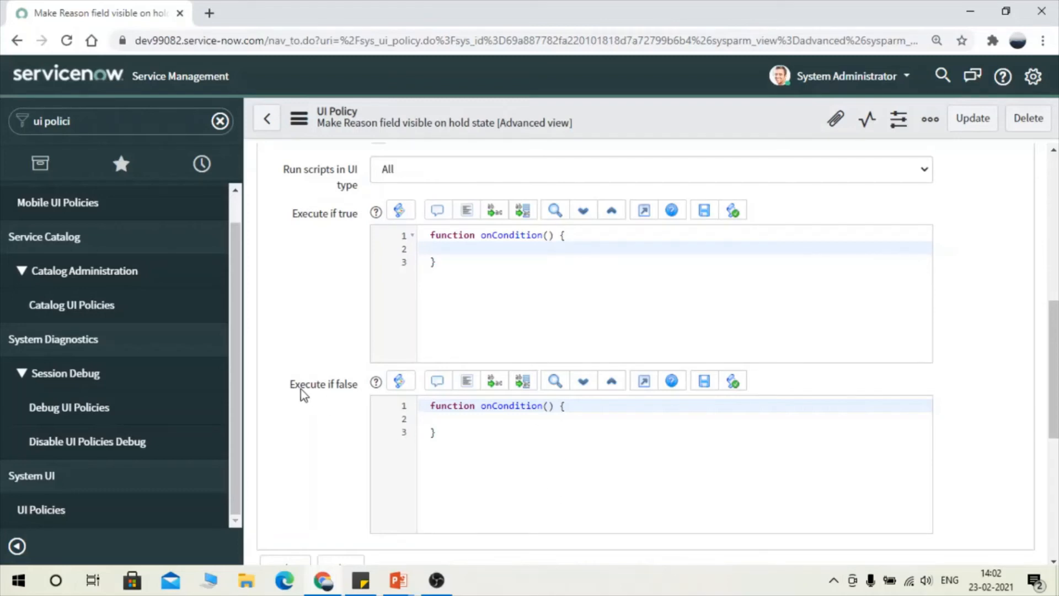
left_click_drag(283, 395, 327, 392)
left_click(437, 419)
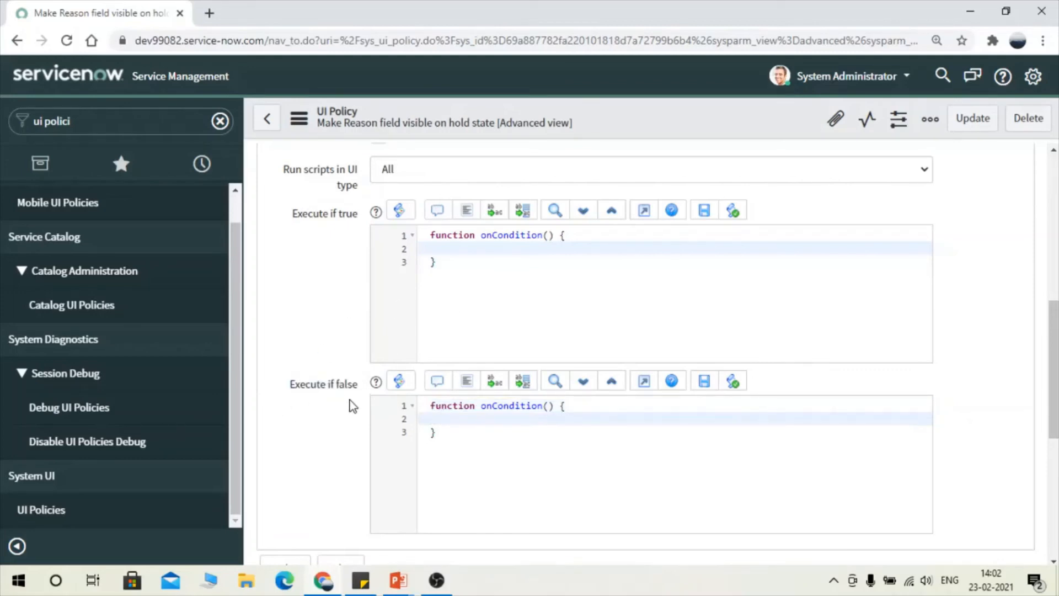
scroll(509, 332, "up", 5)
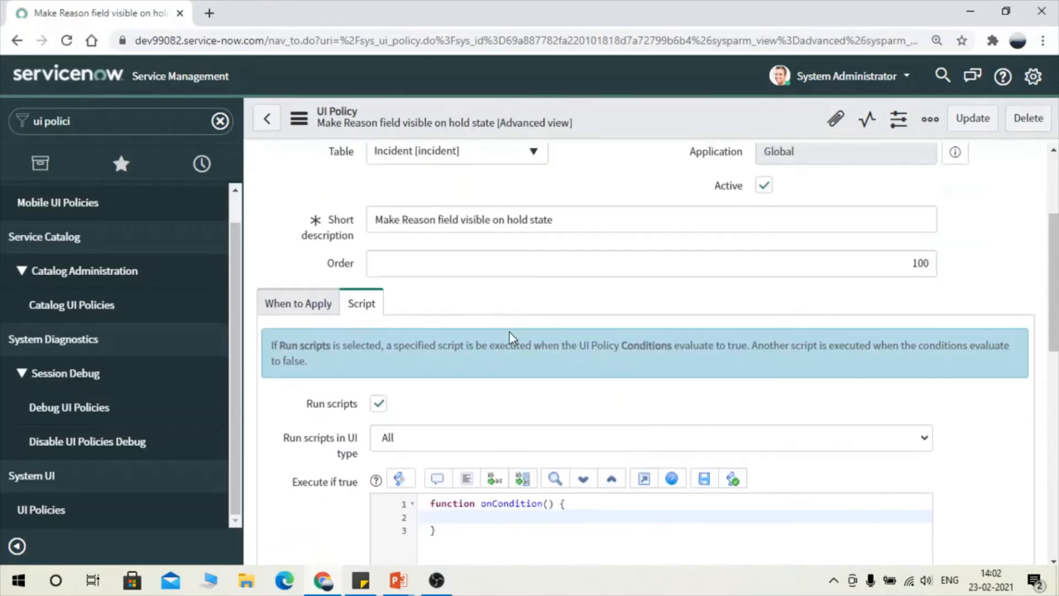
scroll(493, 394, "down", 1)
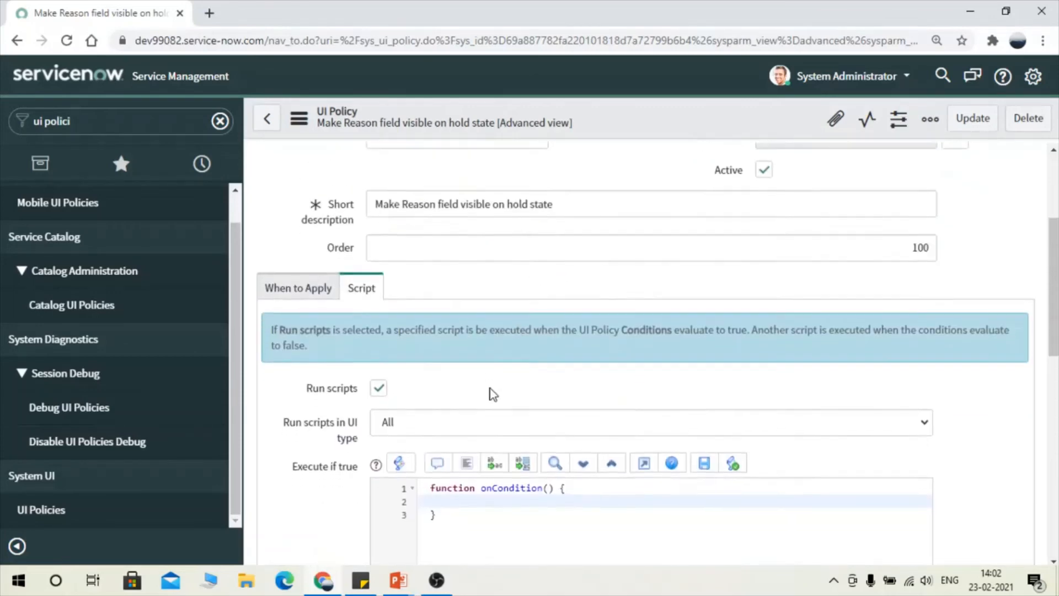
scroll(493, 393, "down", 2)
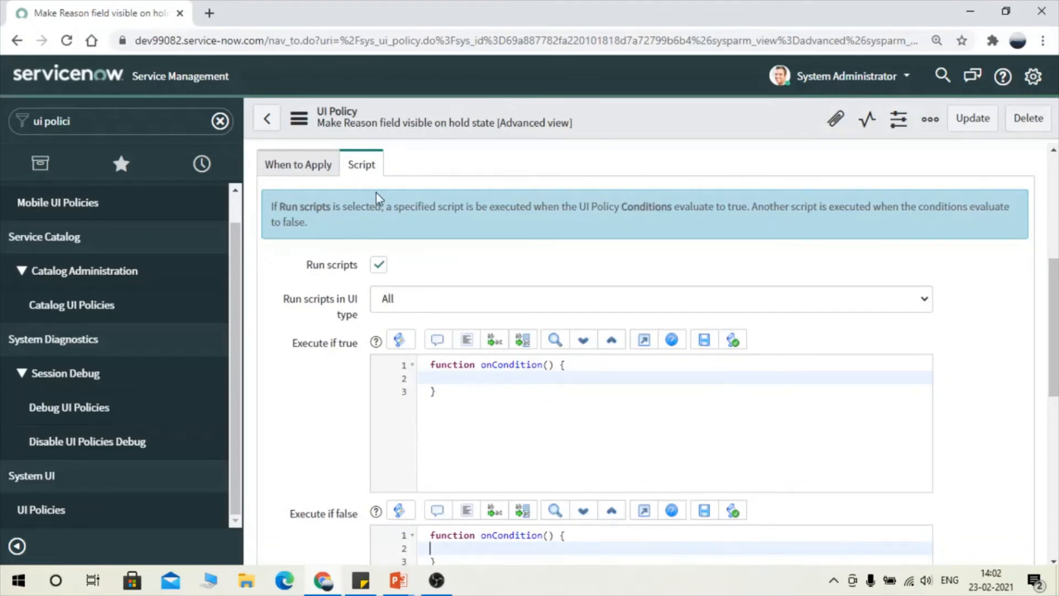
left_click(468, 386)
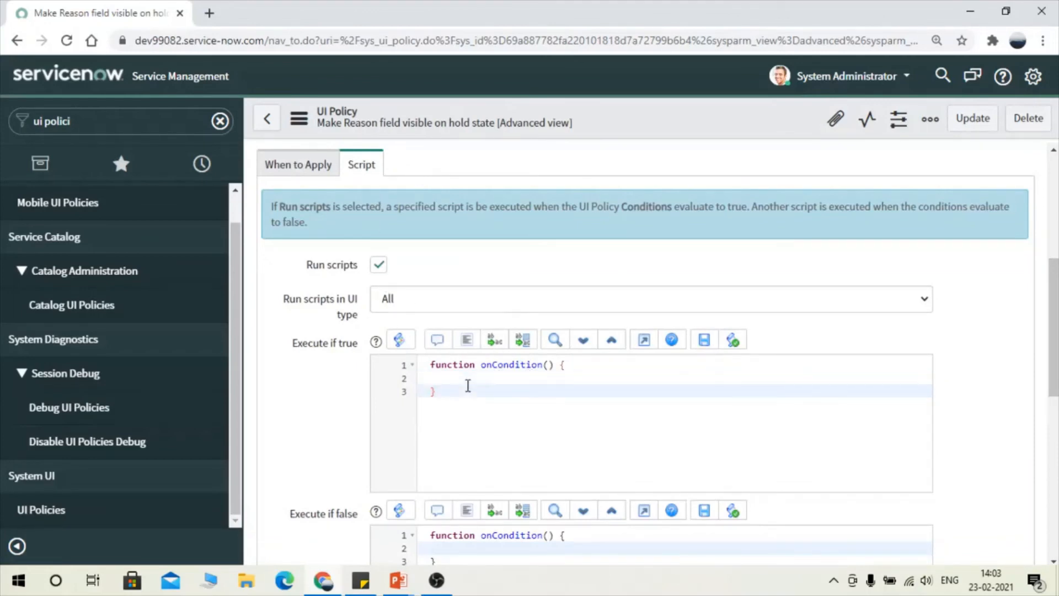
Start a new UI policy action for this UI policy, leaving the policy record without saving the pending changes
left_click(464, 382)
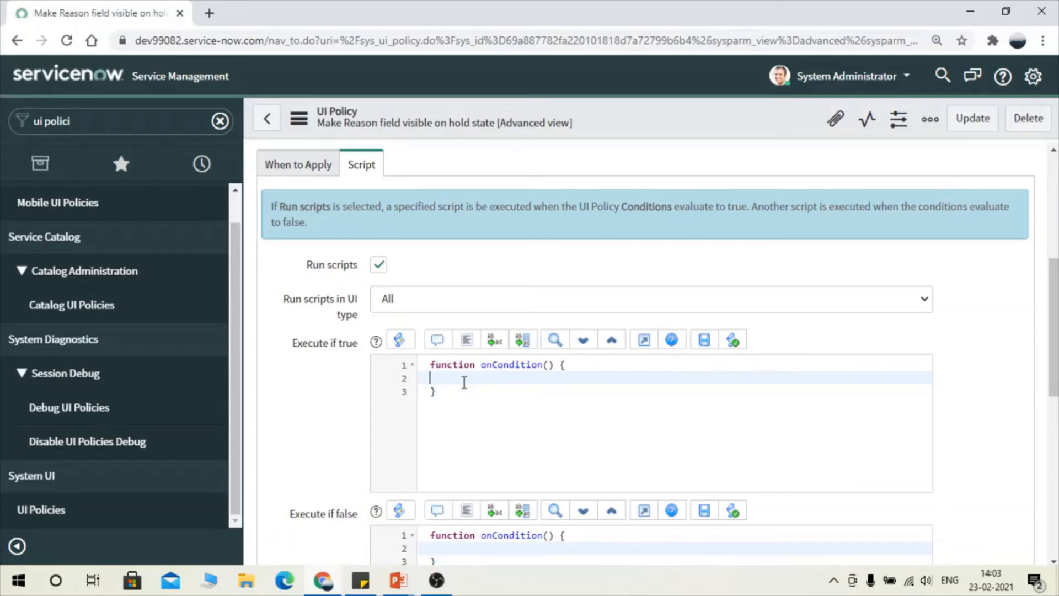
left_click(289, 160)
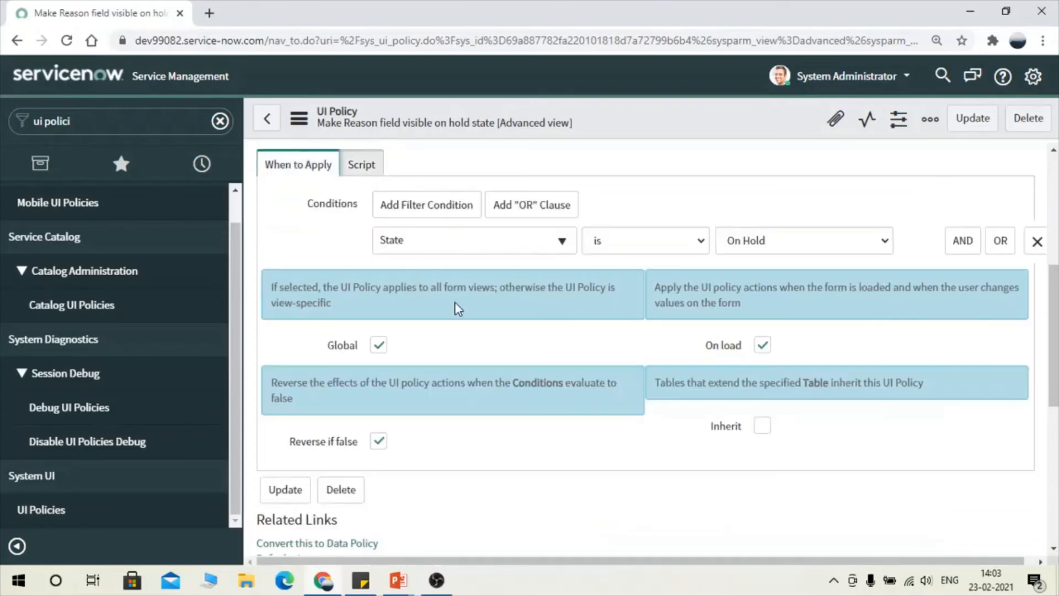
scroll(456, 305, "down", 1)
scroll(457, 307, "down", 3)
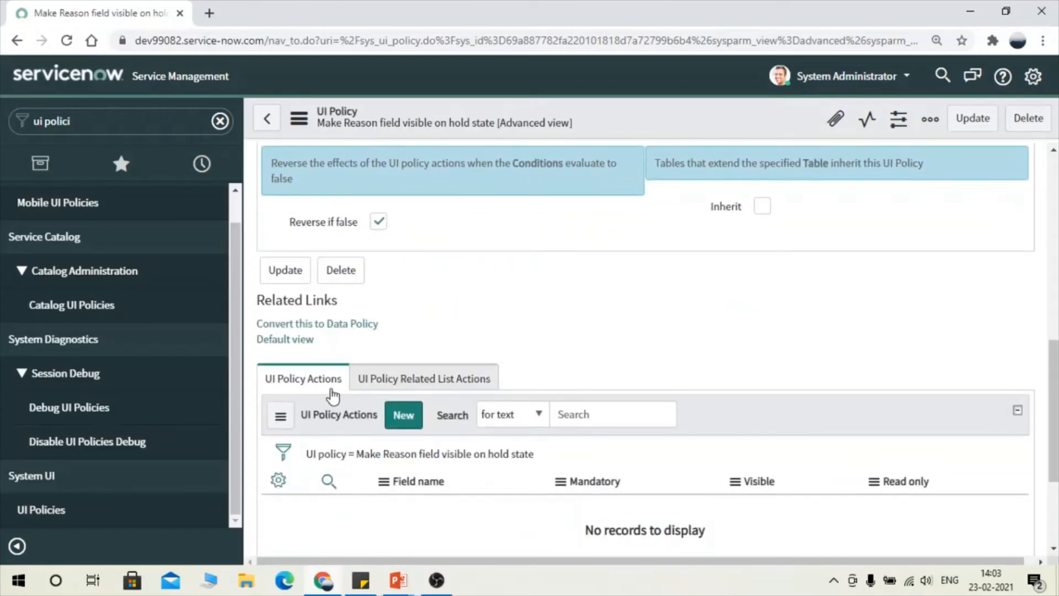
left_click(393, 415)
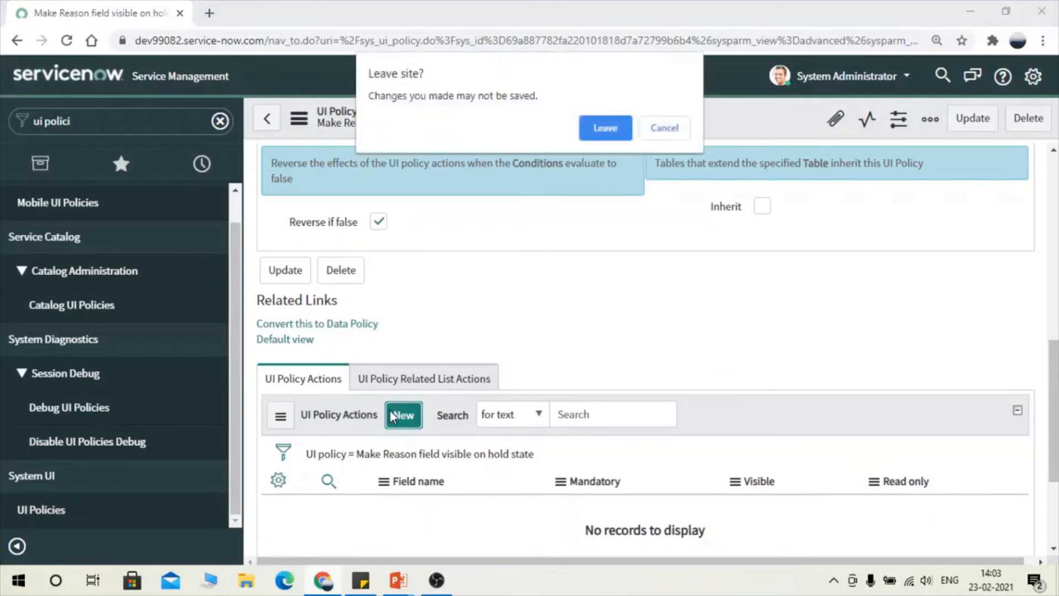
left_click(606, 129)
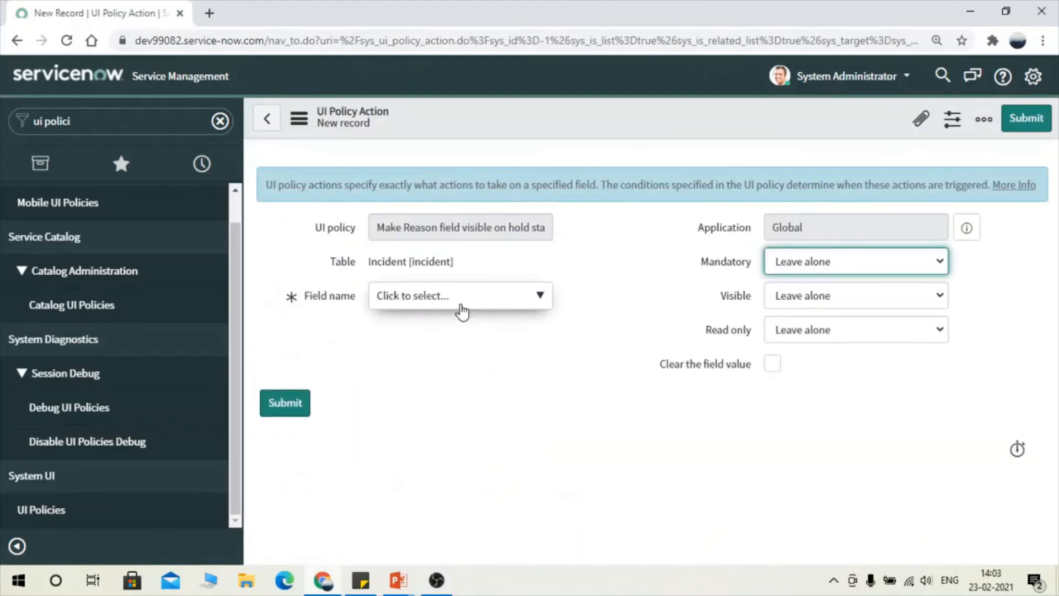
Choose Reason as the UI policy action's field, set Visible to True, and submit the action
left_click(443, 306)
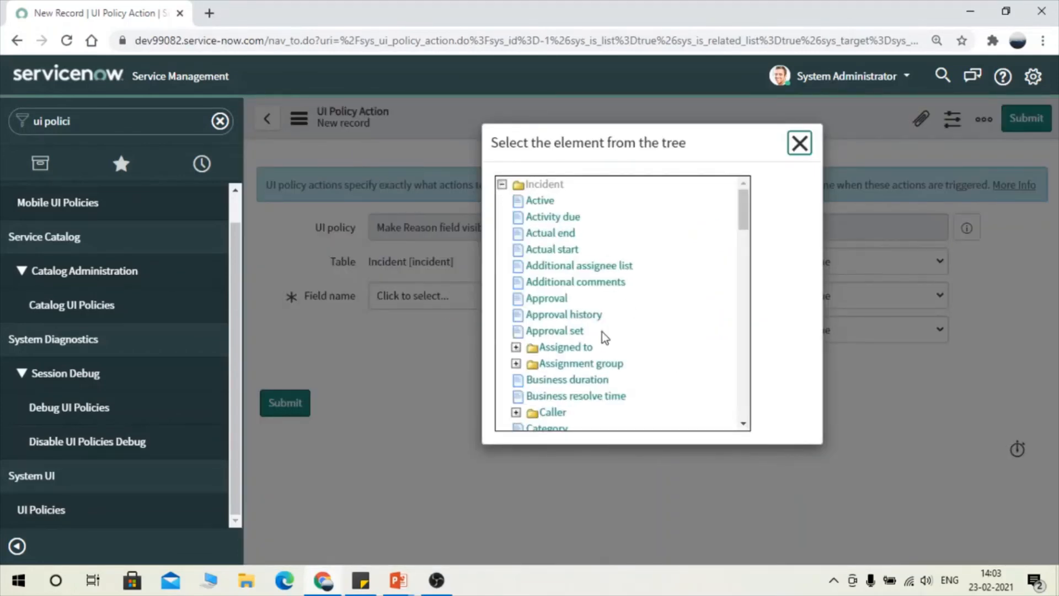
scroll(651, 331, "down", 8)
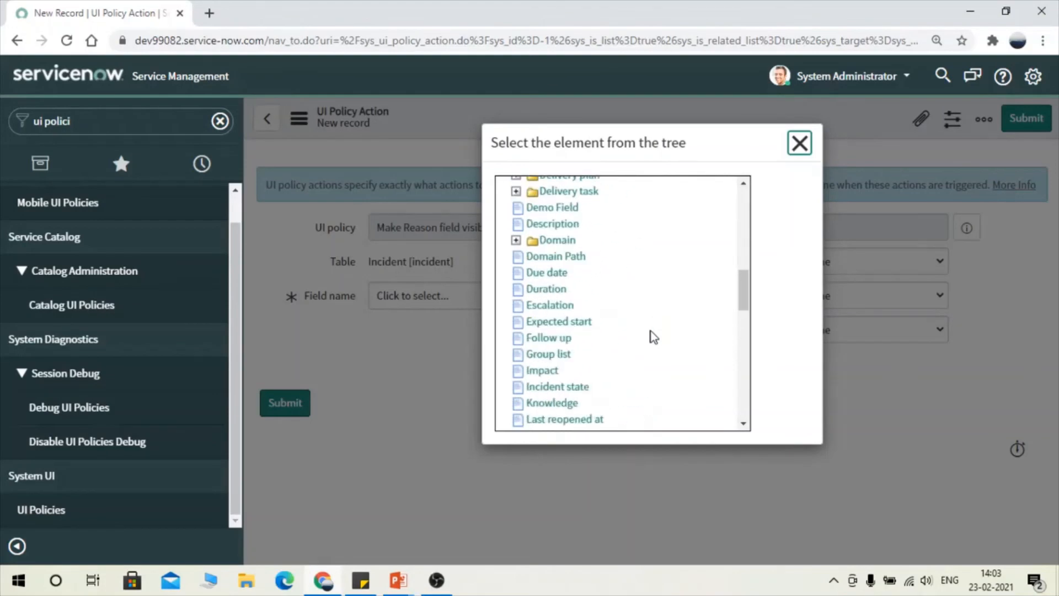
scroll(651, 332, "down", 5)
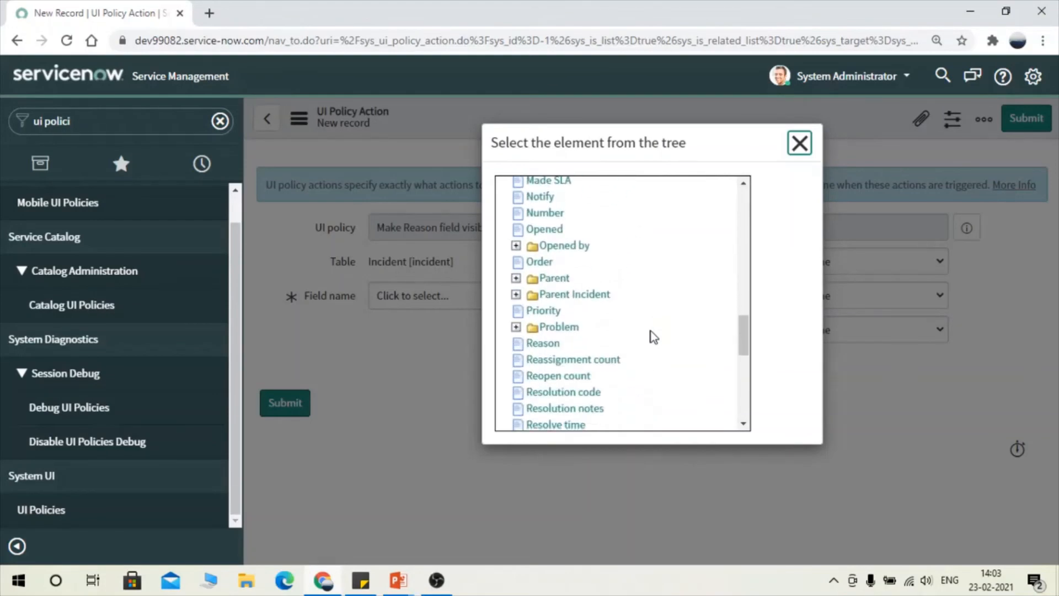
left_click(549, 345)
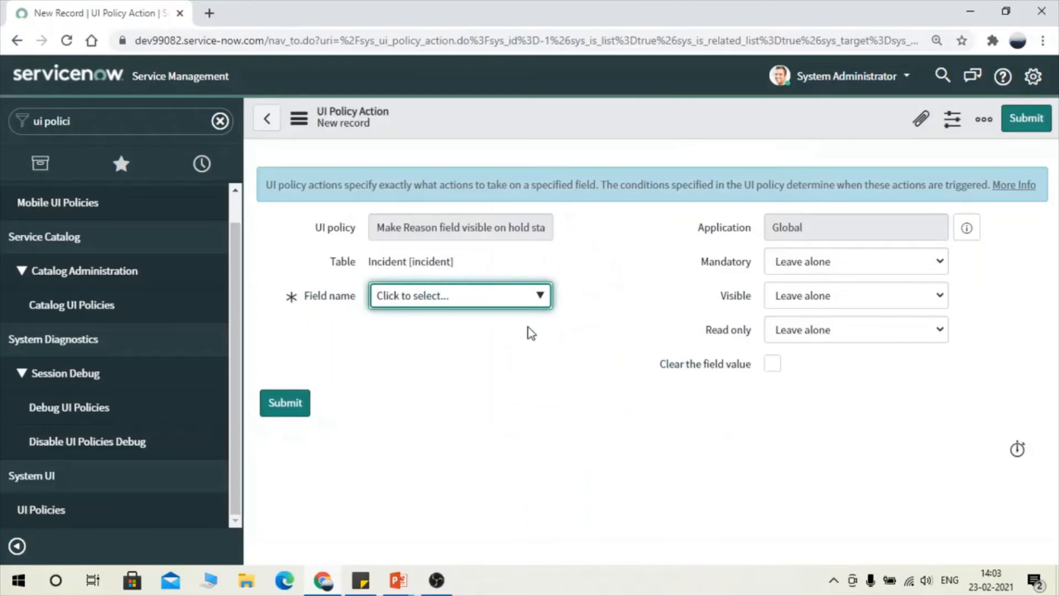
left_click(795, 301)
left_click(799, 333)
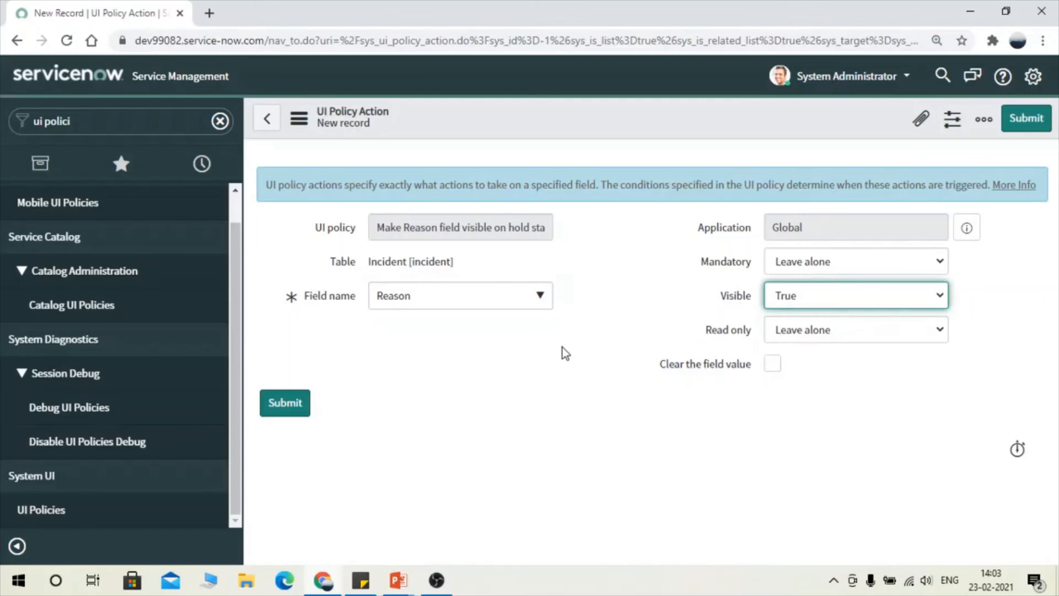
left_click(306, 399)
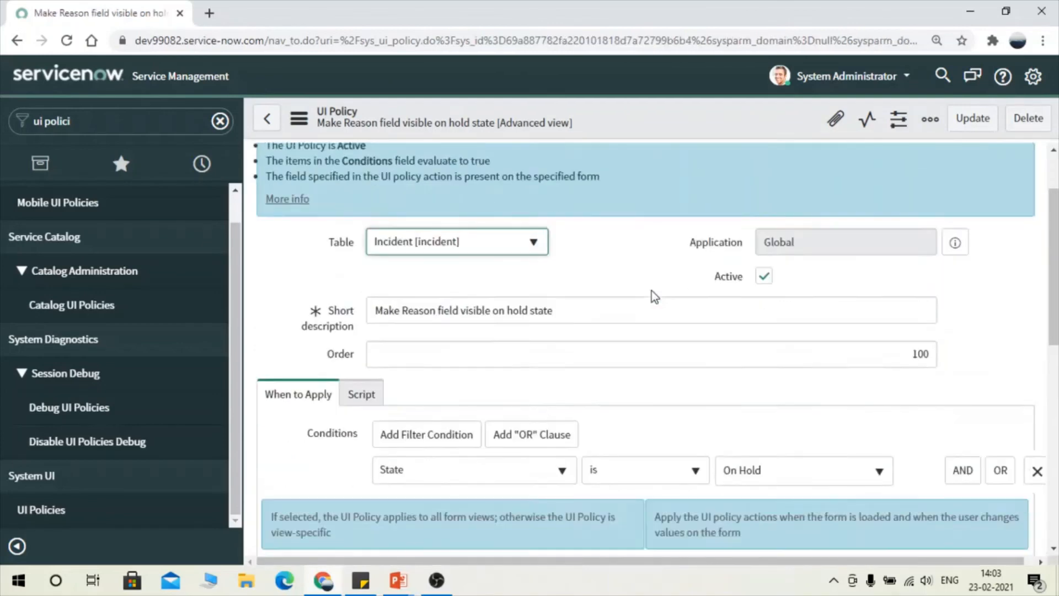
Review the UI policy's condition and its Global, On load, Reverse if false and Inherit options, and update the record
scroll(651, 290, "down", 3)
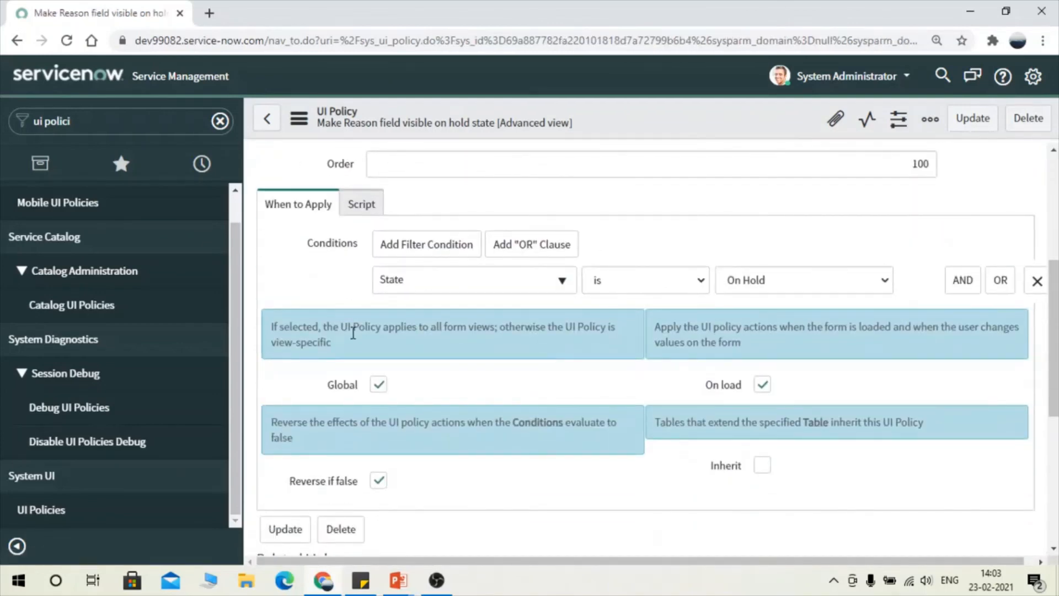
scroll(303, 344, "down", 1)
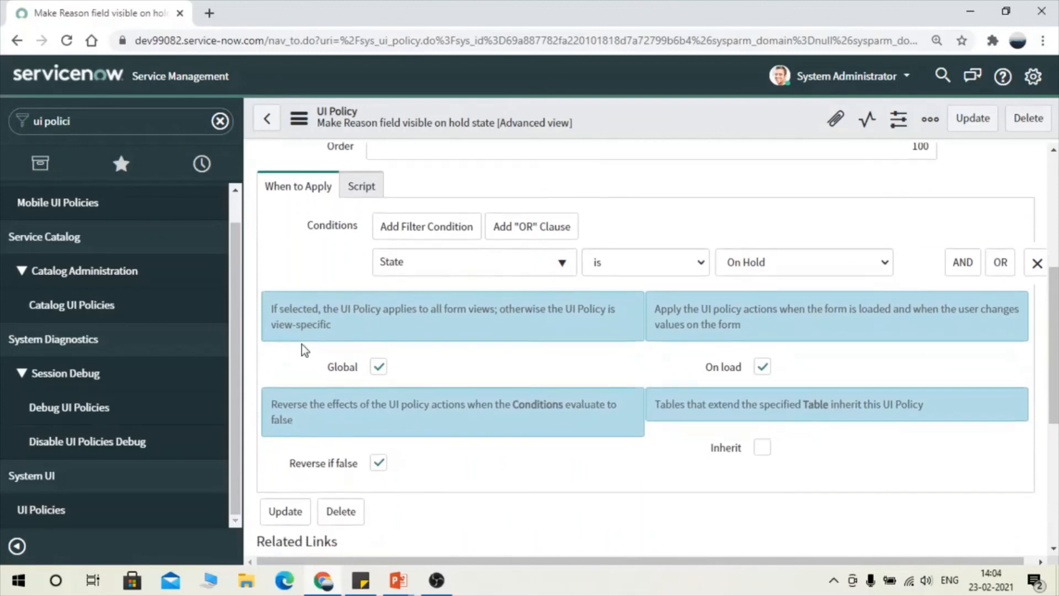
scroll(303, 344, "down", 1)
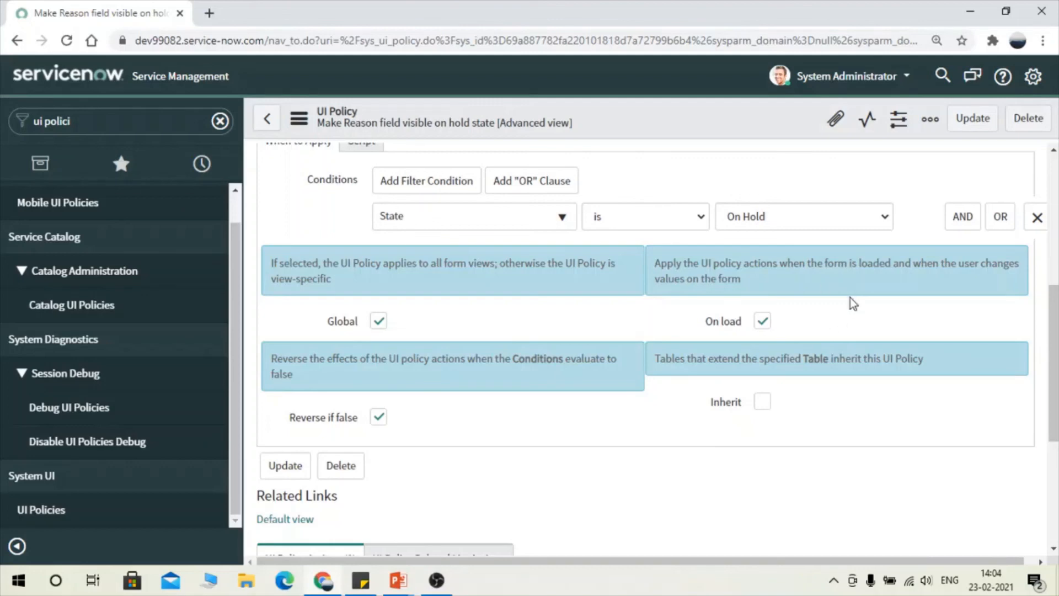
scroll(850, 303, "down", 1)
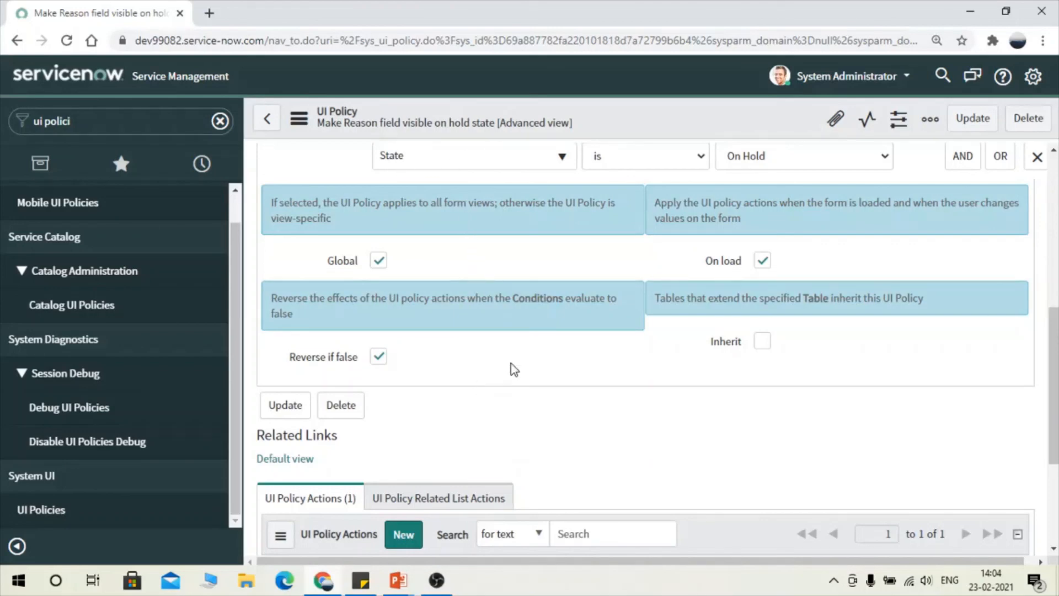
scroll(510, 363, "up", 5)
scroll(479, 438, "down", 6)
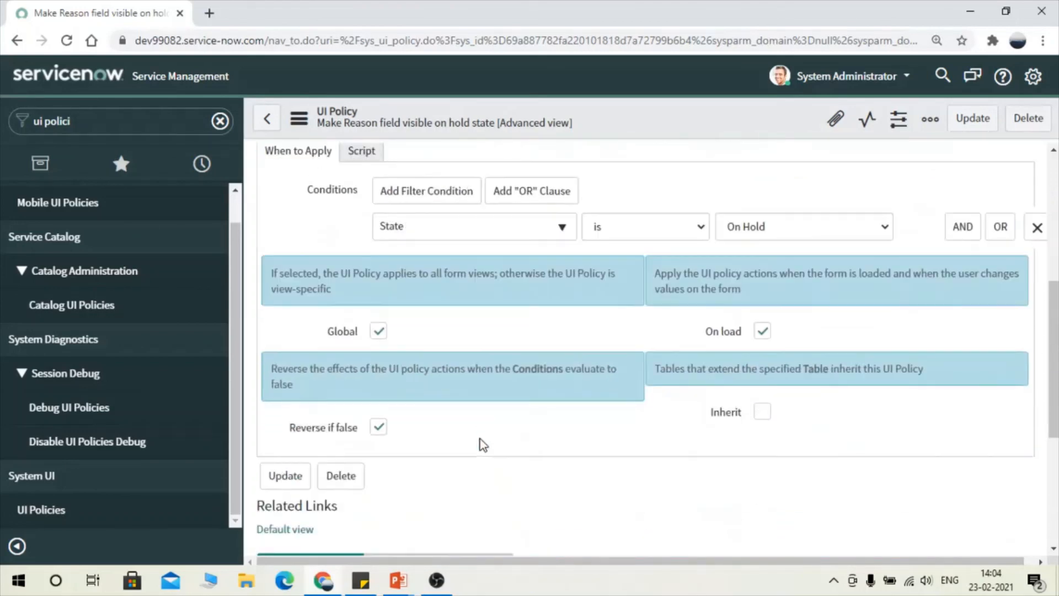
scroll(625, 406, "up", 6)
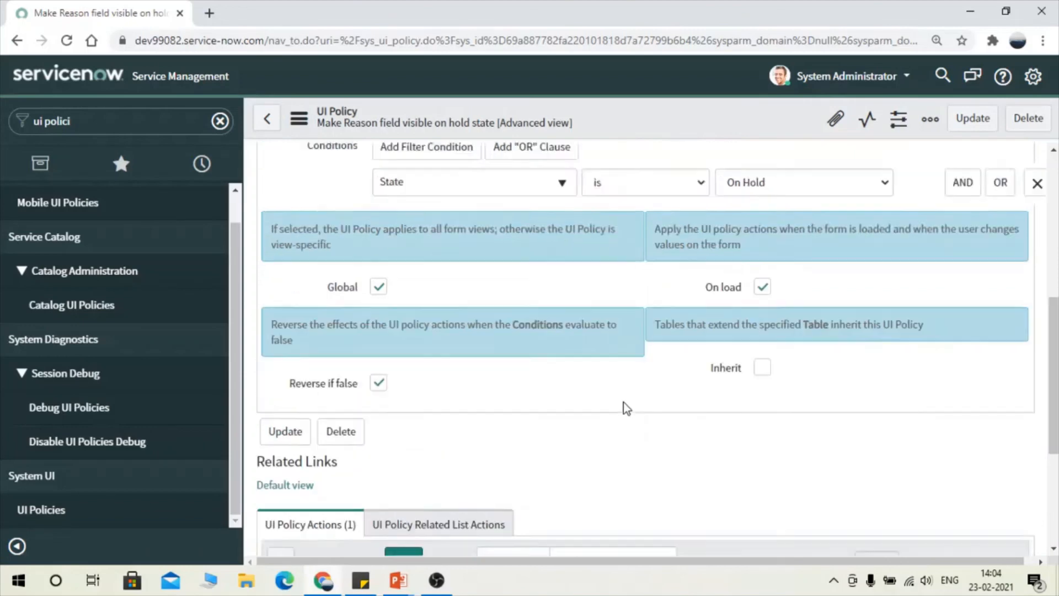
left_click(975, 132)
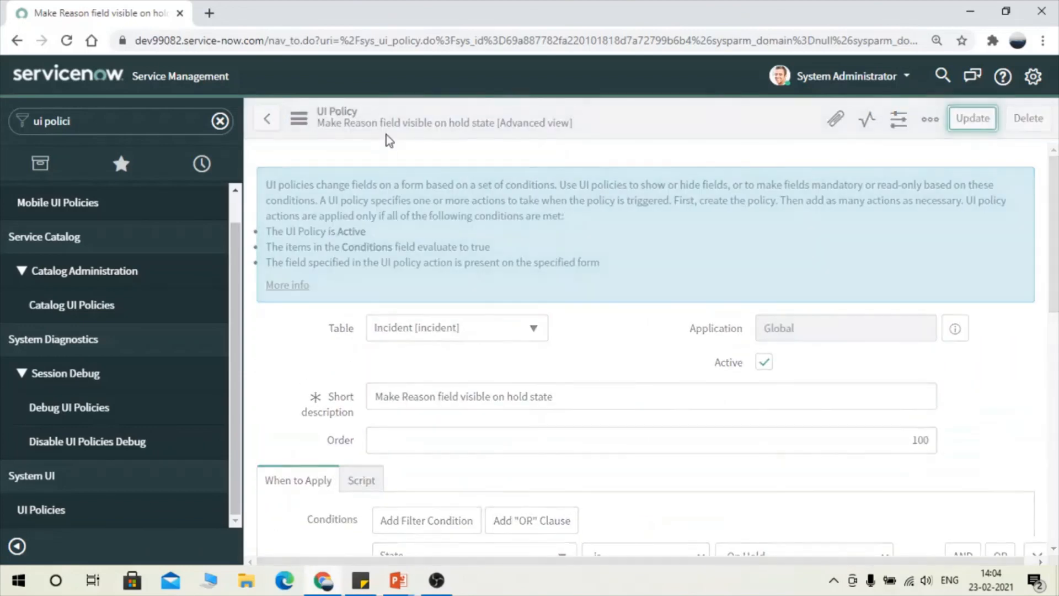
Open the incident table's list with incident.list and start a new incident record
triple_click(123, 120)
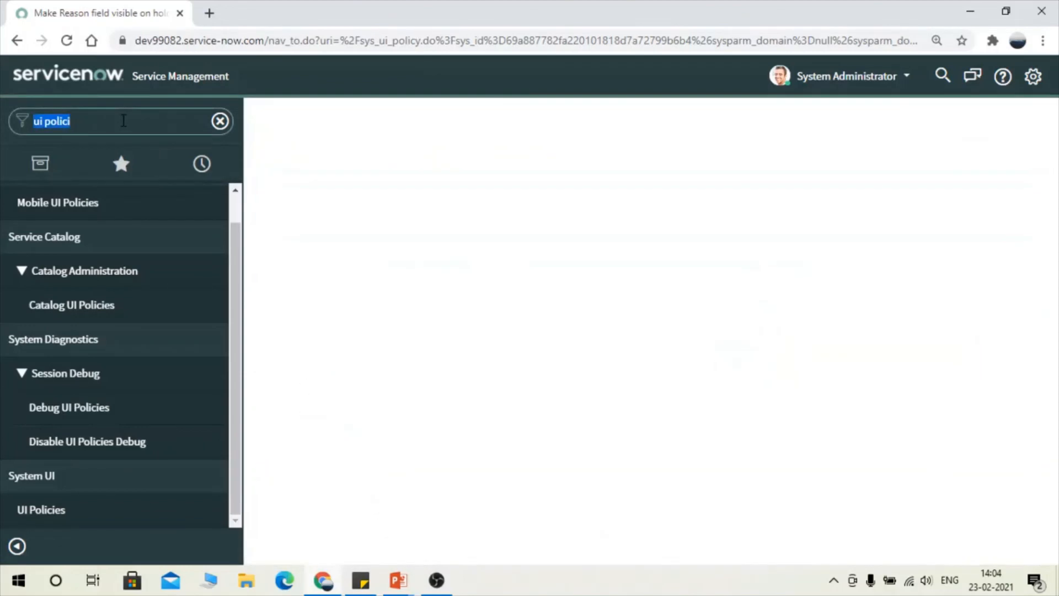
type("incident.list")
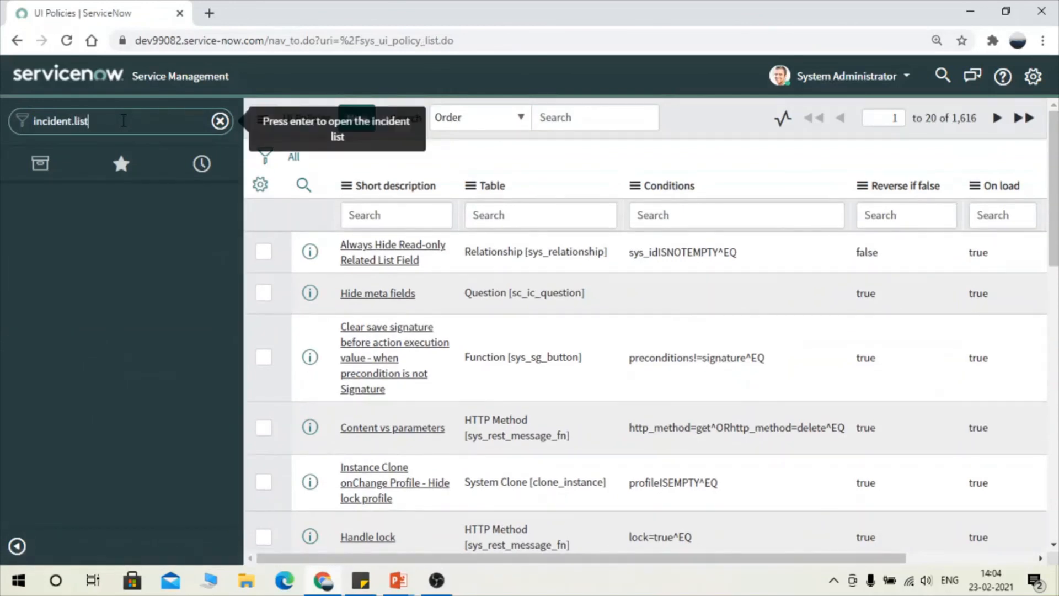
key("Return")
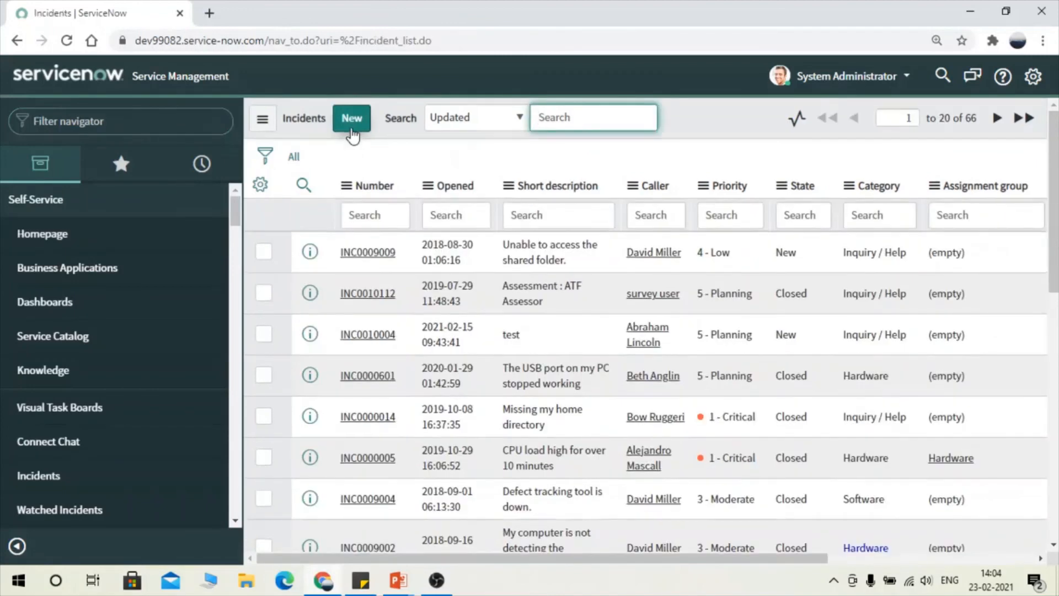
left_click(352, 130)
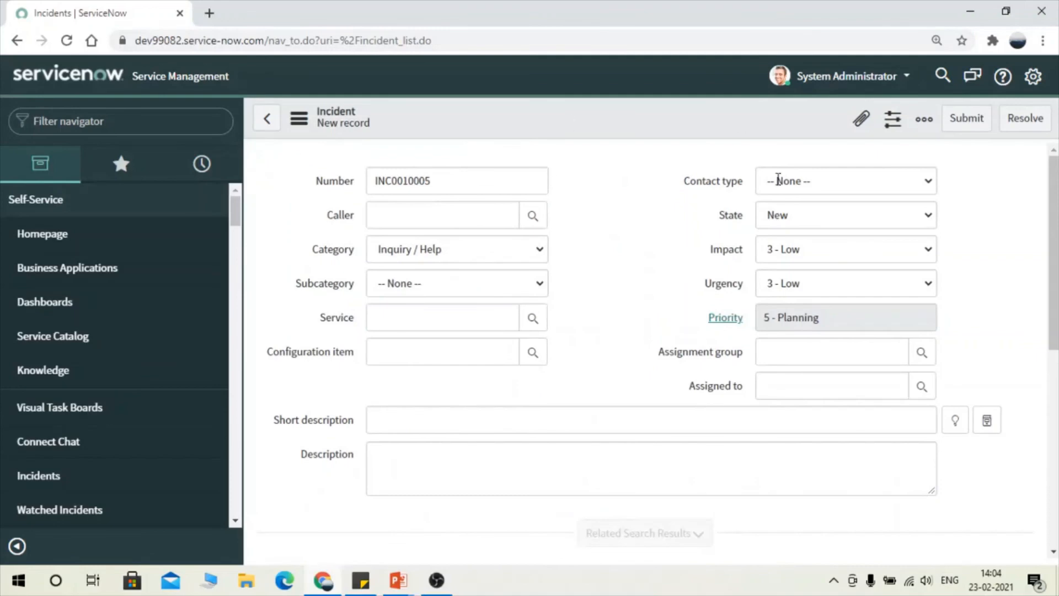
Set the new incident's State to On Hold and check the form for the Reason field
left_click(821, 215)
left_click(797, 215)
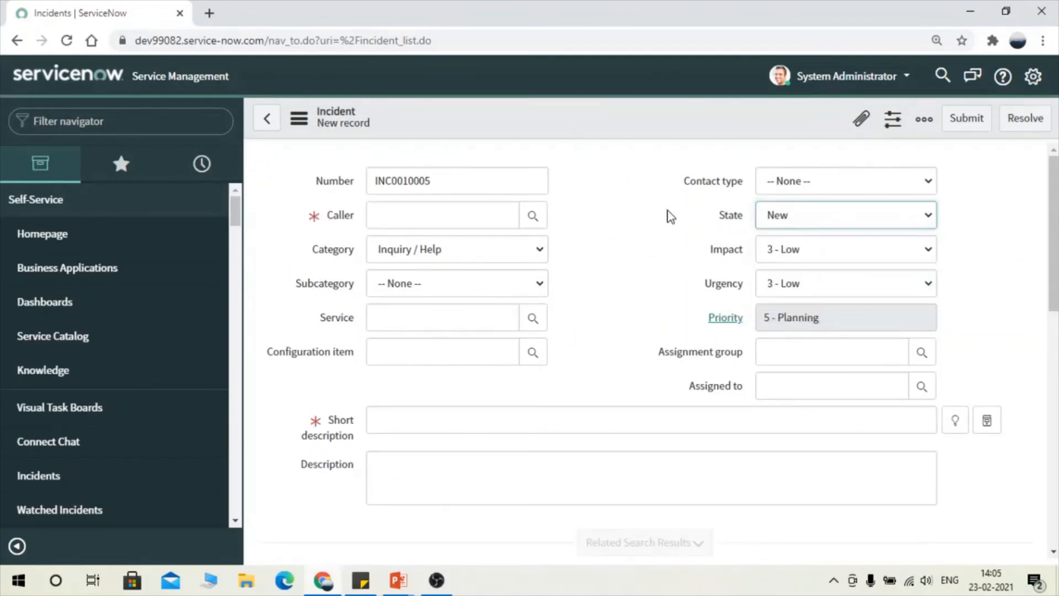
left_click(797, 215)
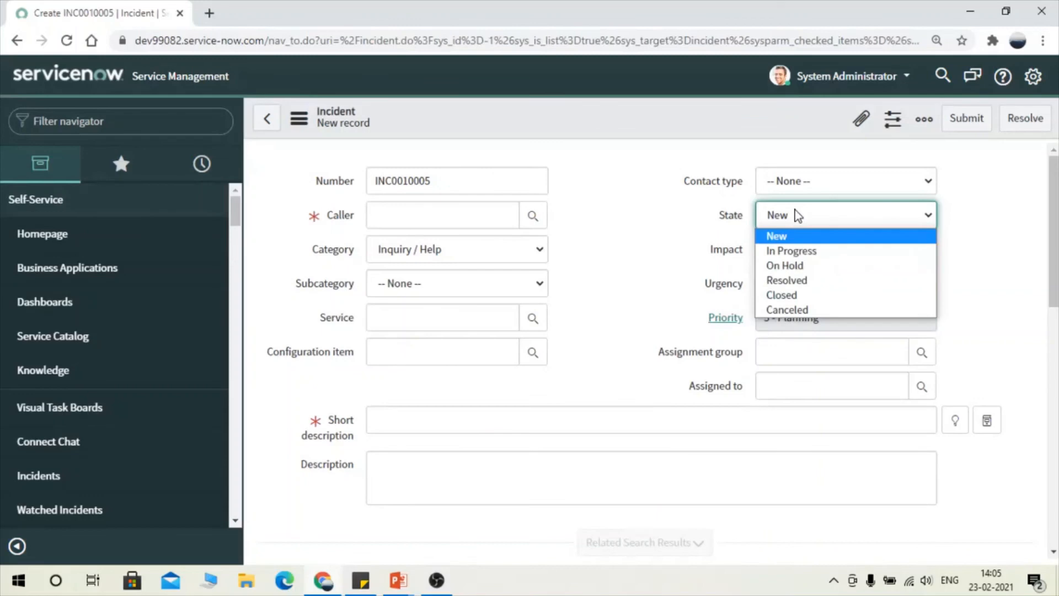
left_click(809, 267)
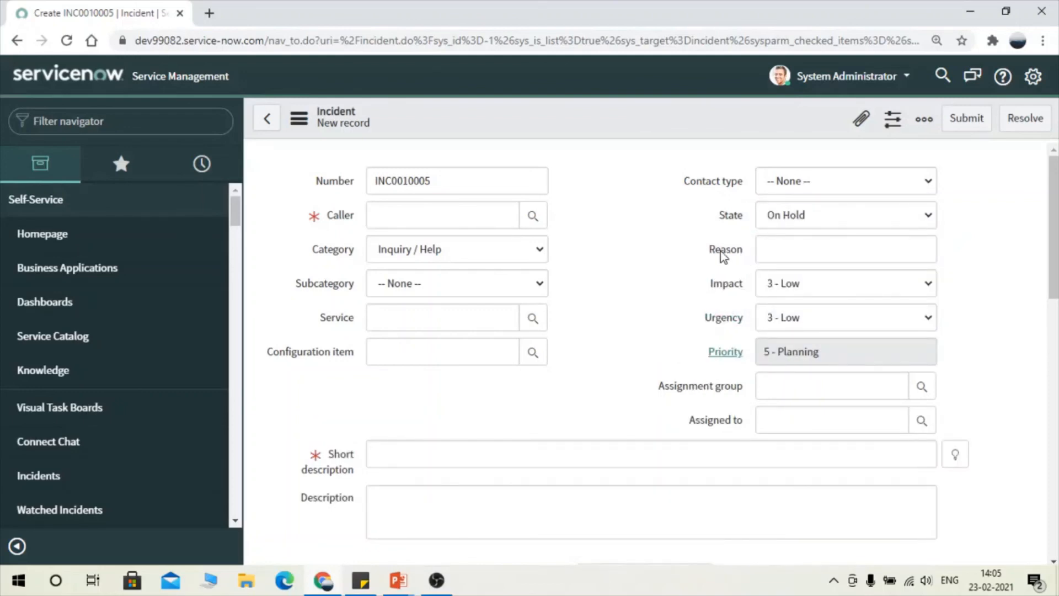
left_click_drag(744, 258, 678, 256)
Test the UI policy by switching the State to In Progress and back to On Hold, checking the Reason field each time
left_click(786, 217)
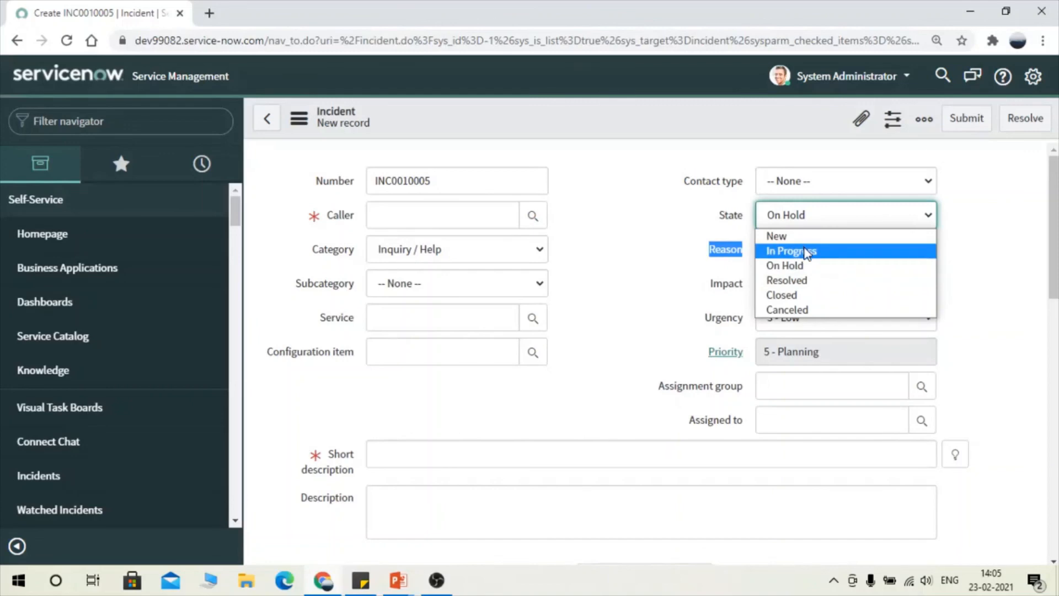
left_click(805, 251)
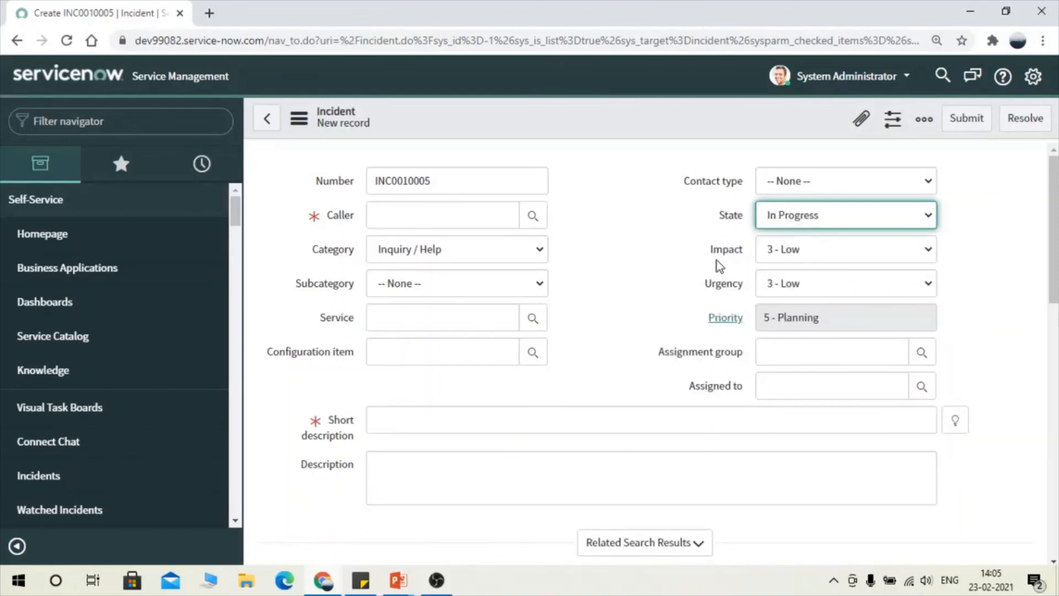
left_click(800, 216)
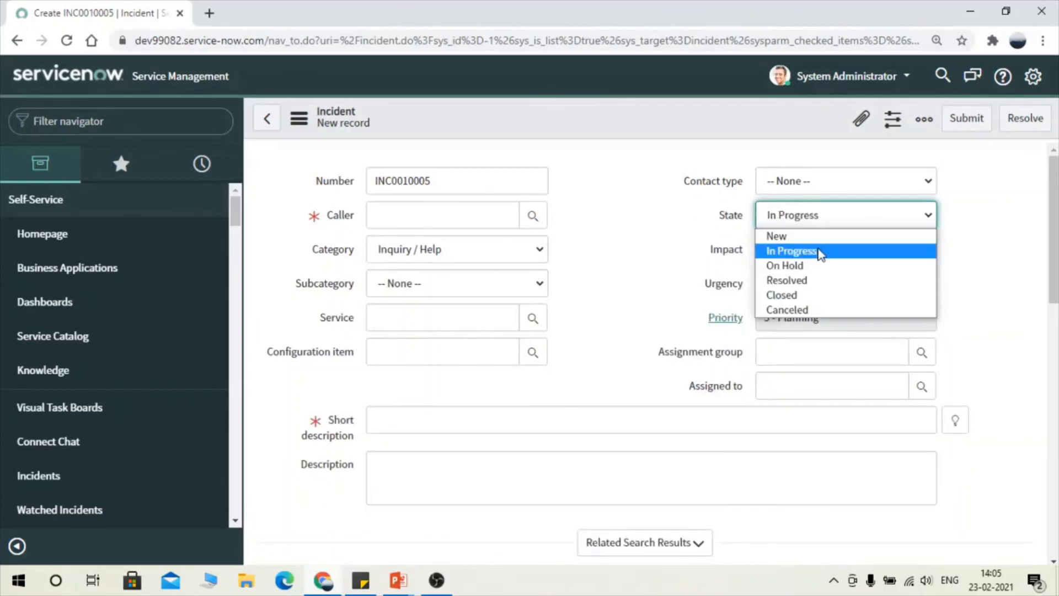
left_click(796, 266)
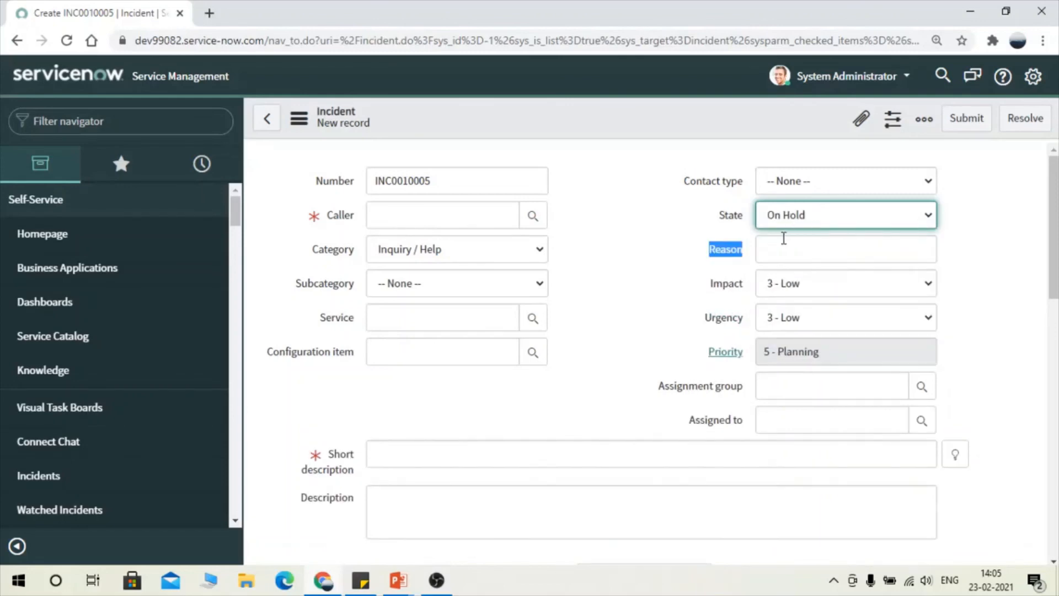
left_click(783, 239)
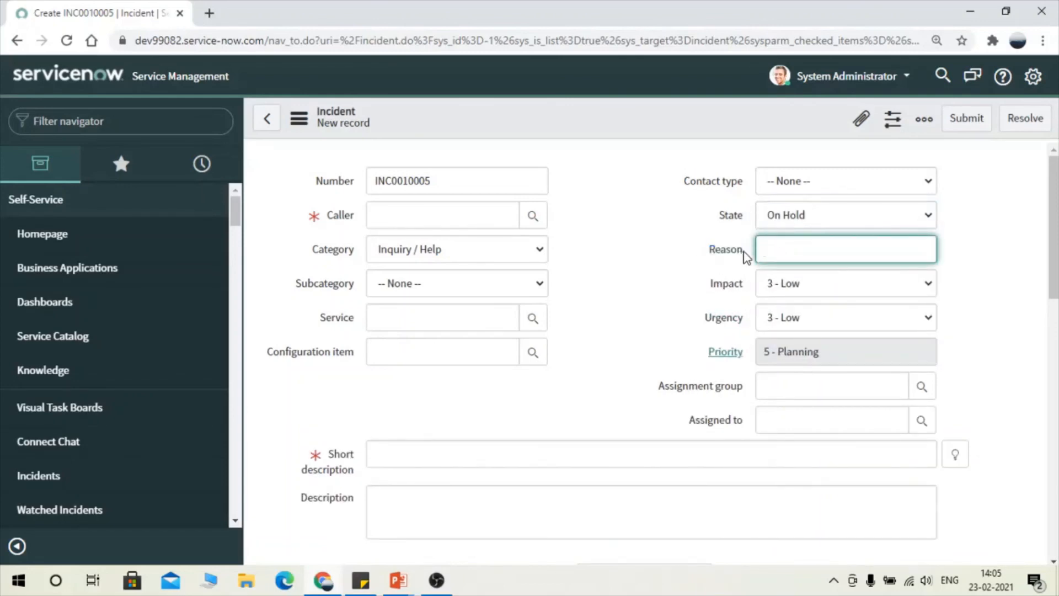
left_click_drag(744, 257, 620, 258)
left_click(642, 297)
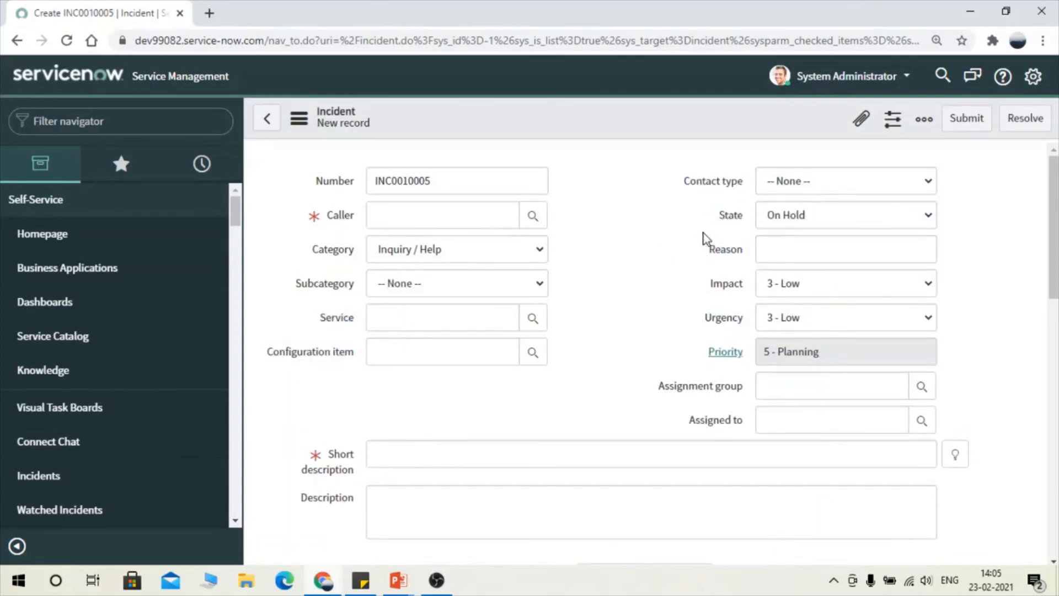